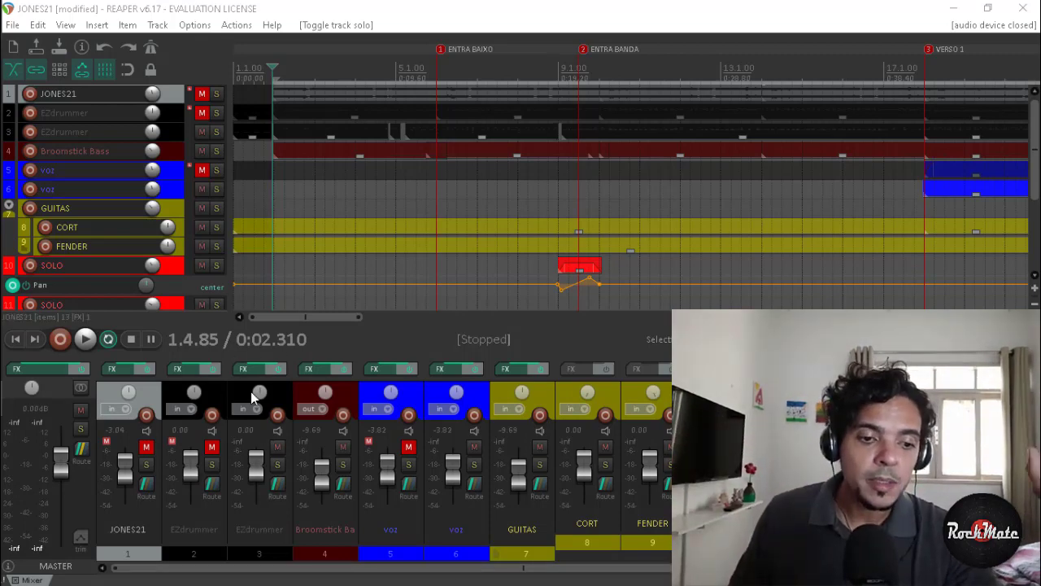
Solo the JONES21 track and listen to it from the ENTRA BANDA marker
left_click(216, 94)
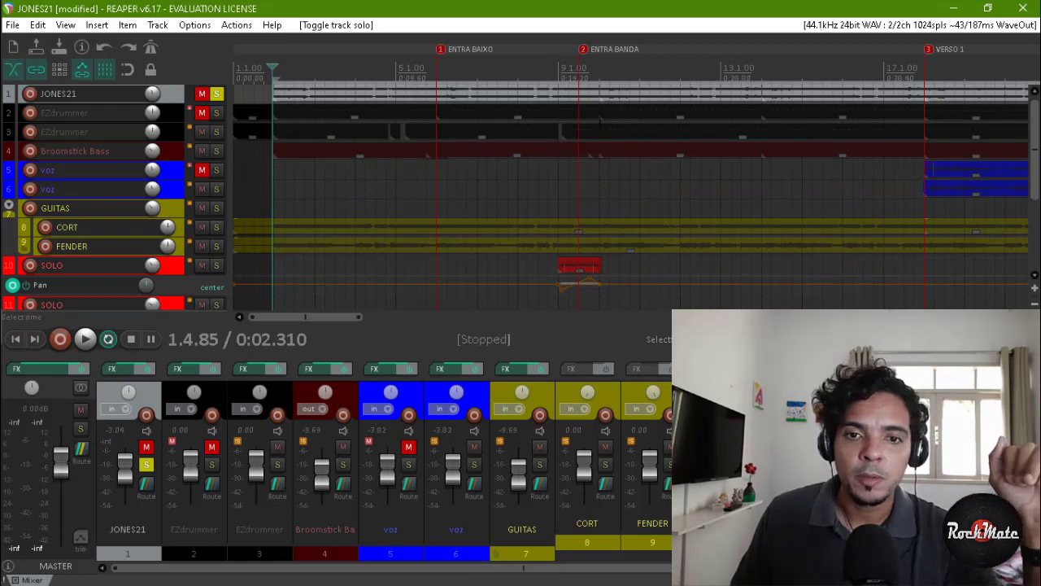
scroll(394, 52, "down", 4)
left_click(394, 51)
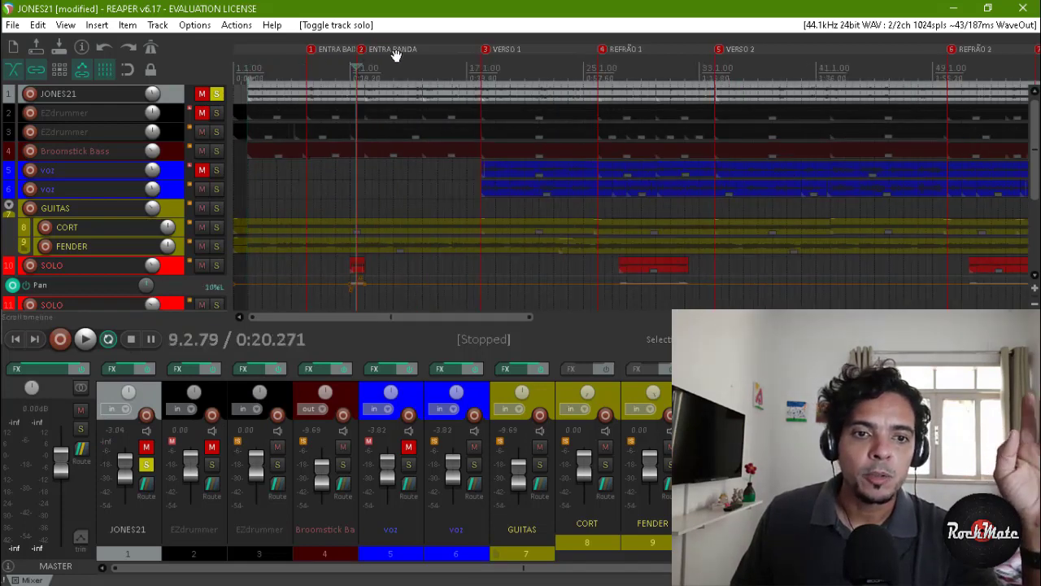
left_click(83, 339)
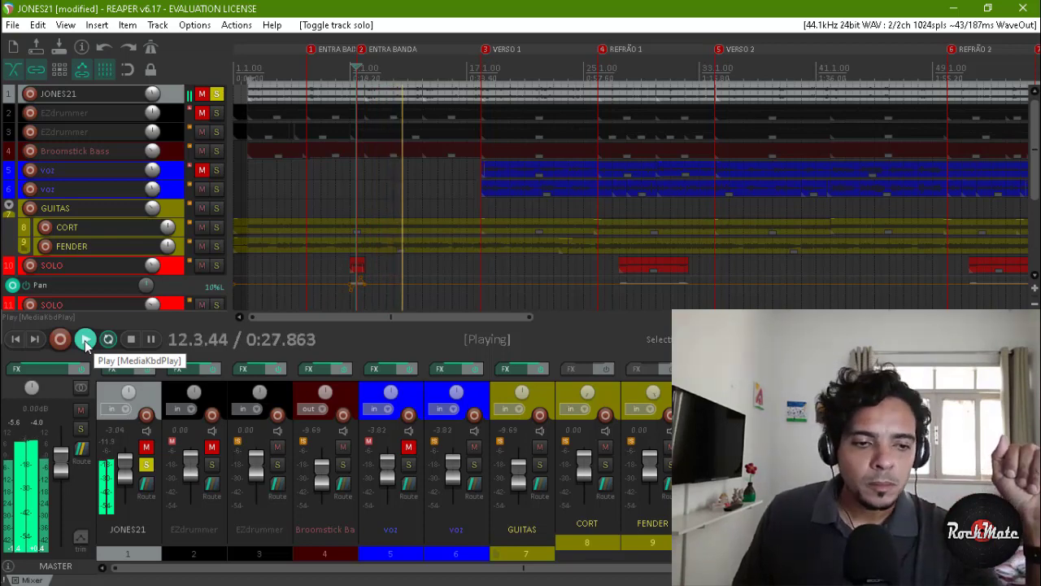
left_click(129, 340)
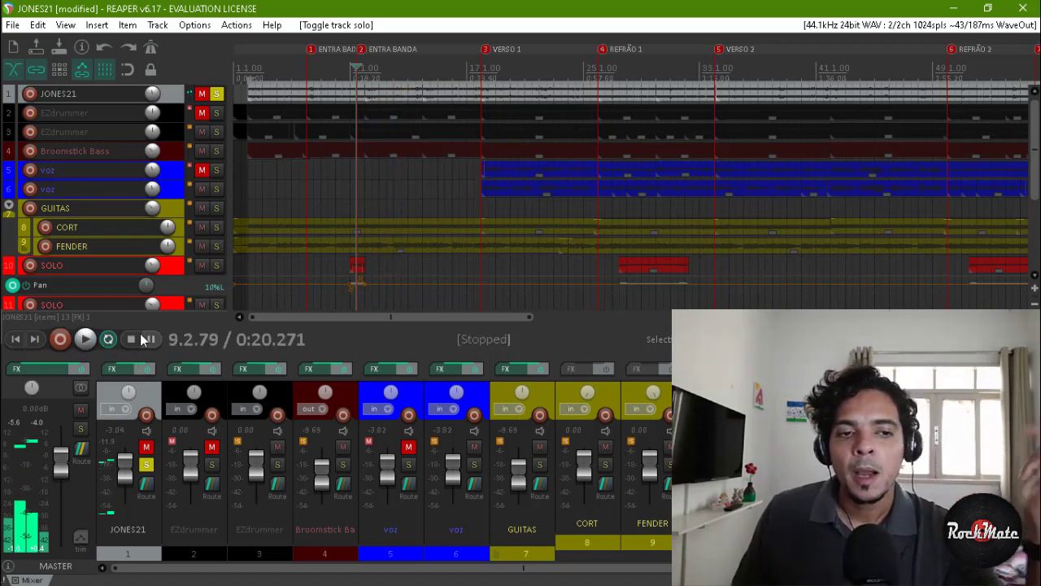
Solo and enlarge the first EZdrummer track (track 2), and open the EZdrummer instrument from its FX chain
left_click(216, 116)
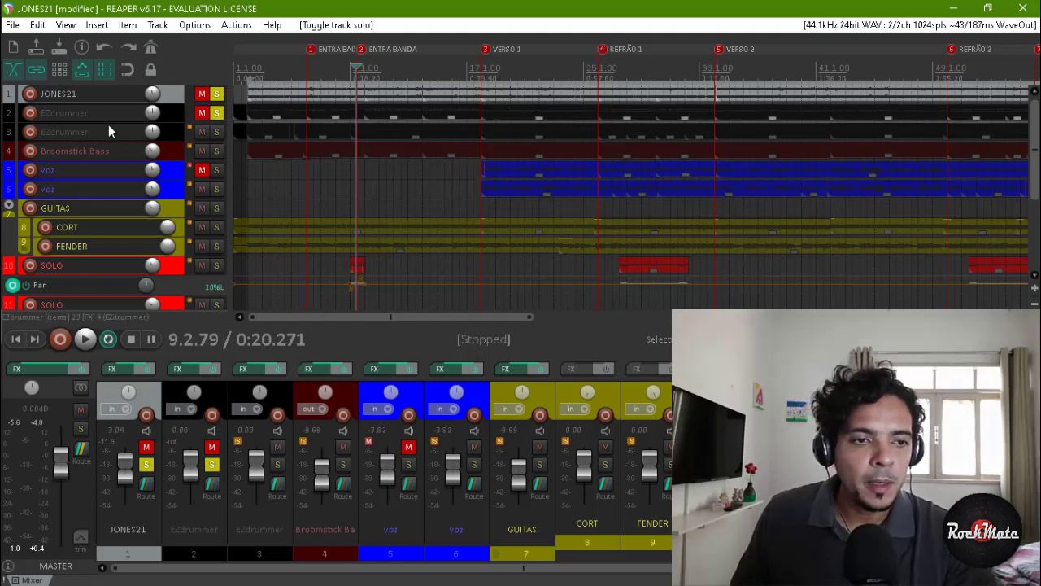
left_click_drag(107, 121, 110, 242)
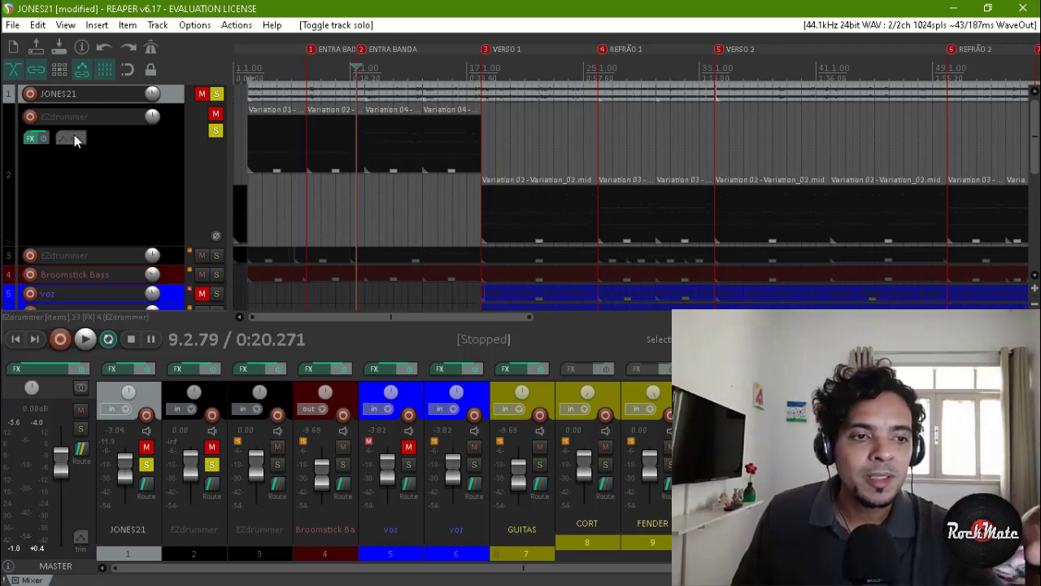
left_click(28, 142)
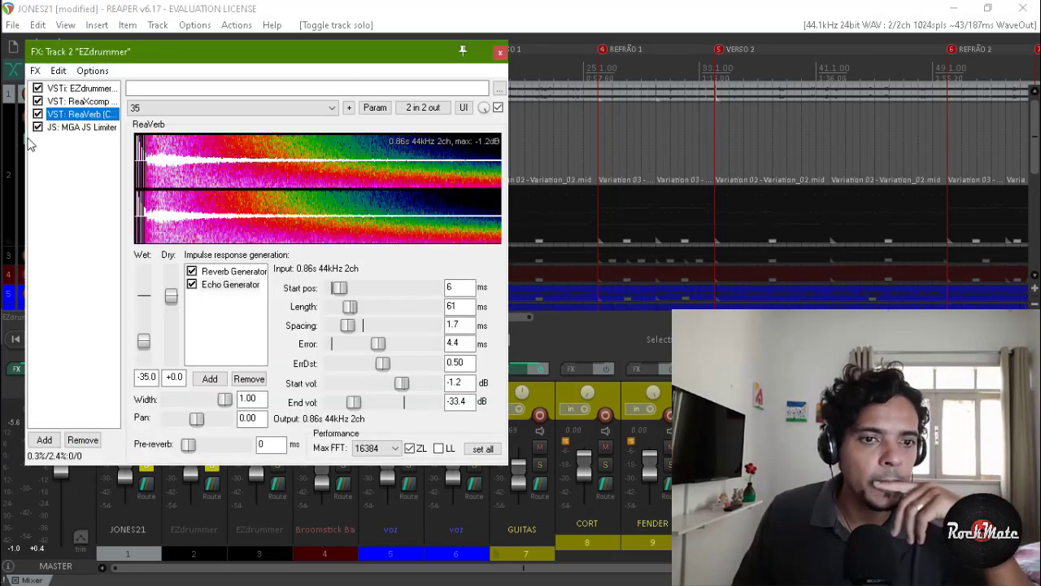
left_click(77, 88)
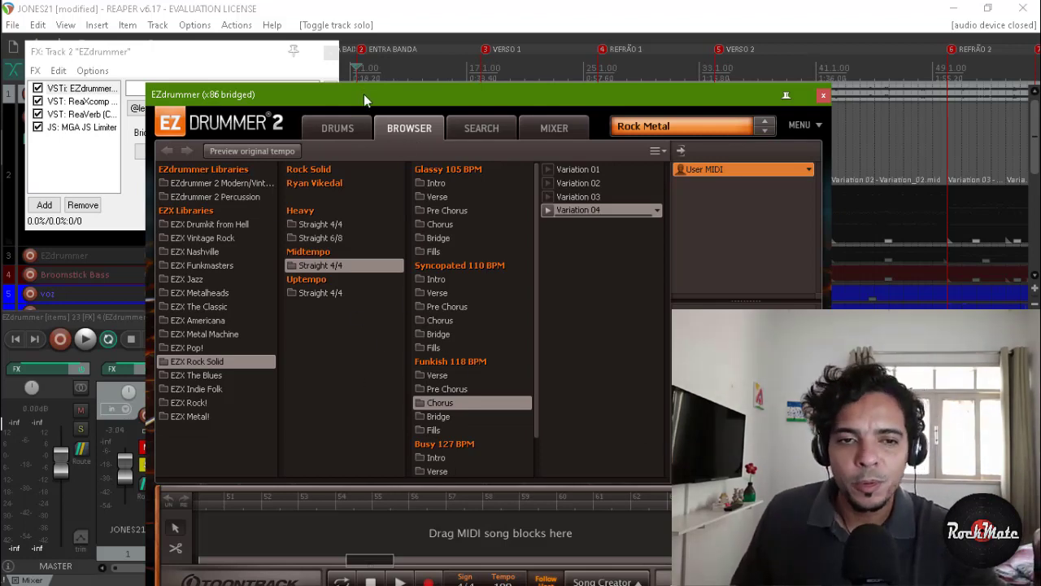
left_click_drag(365, 99, 343, 48)
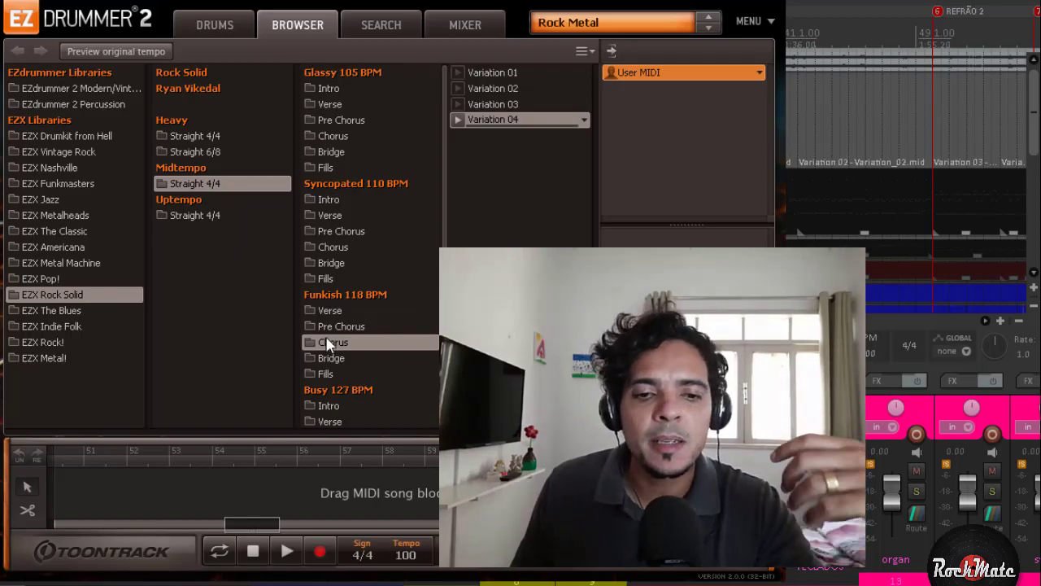
Select the Variation 03 groove of the Funkish 118 BPM Chorus, and look over the drum kit and the user presets
key("Up")
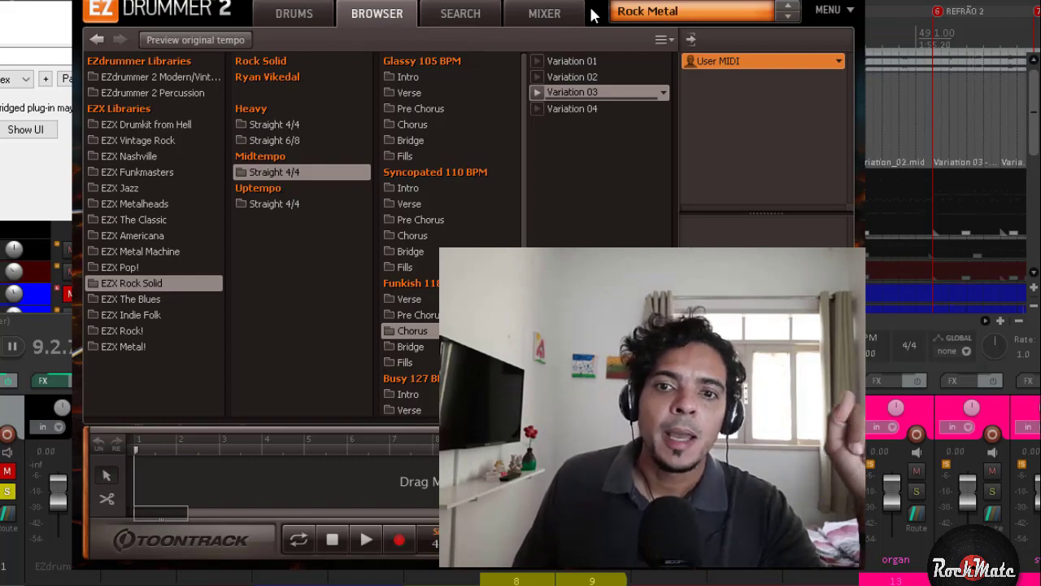
left_click(295, 14)
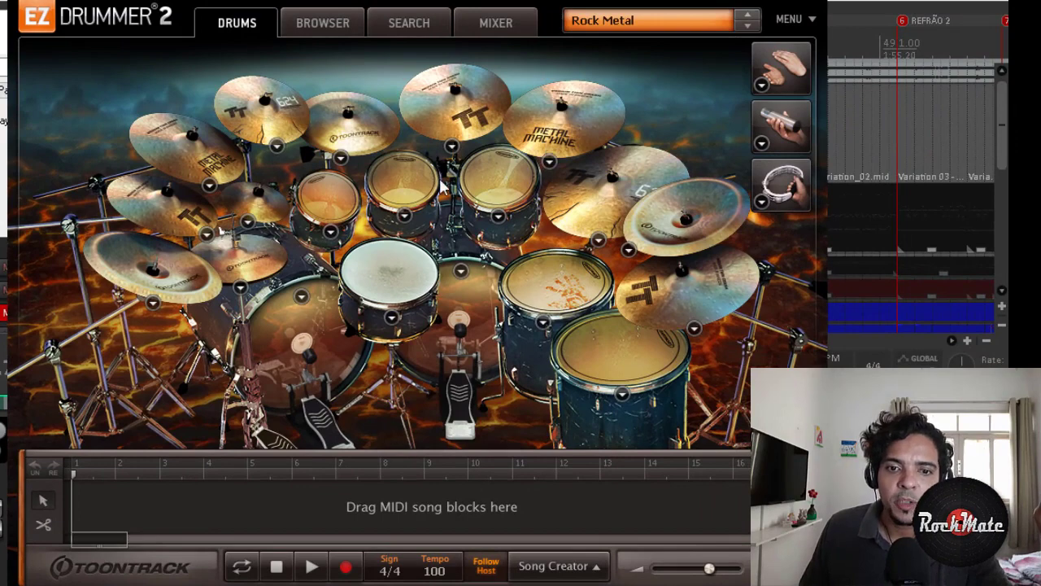
left_click(620, 21)
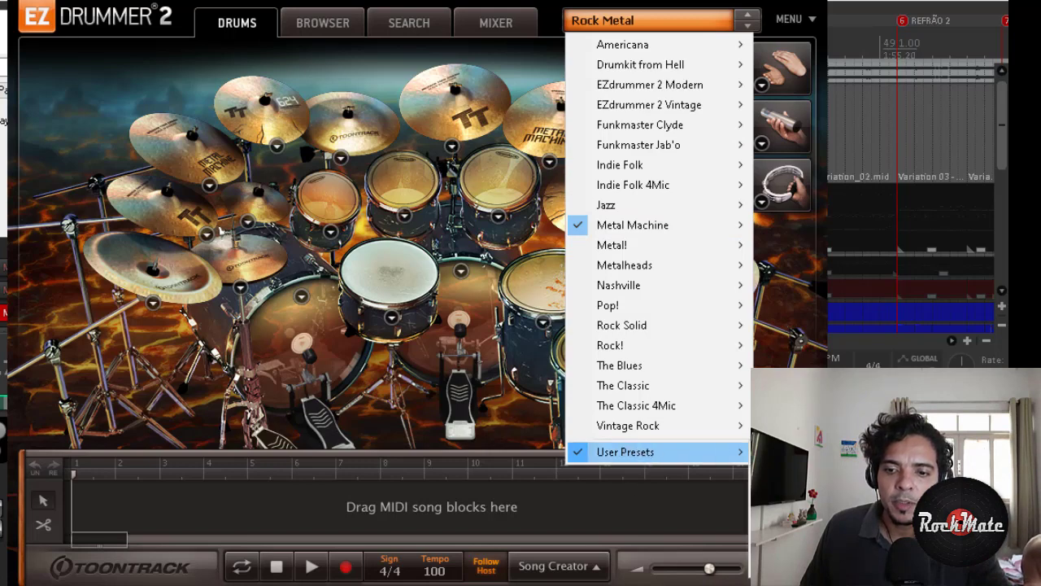
mouse_move(626, 451)
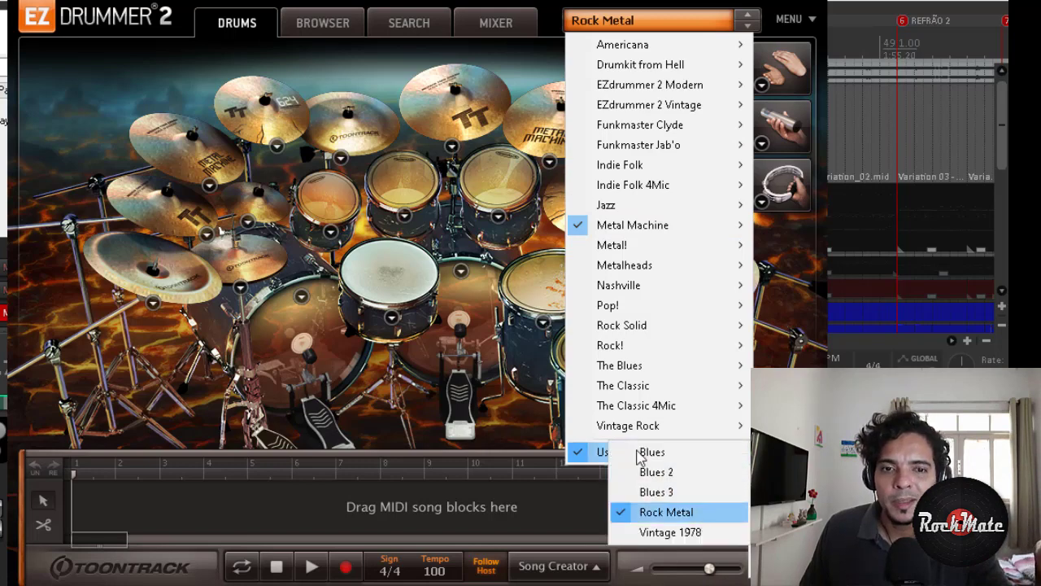
key("Escape")
key("Escape")
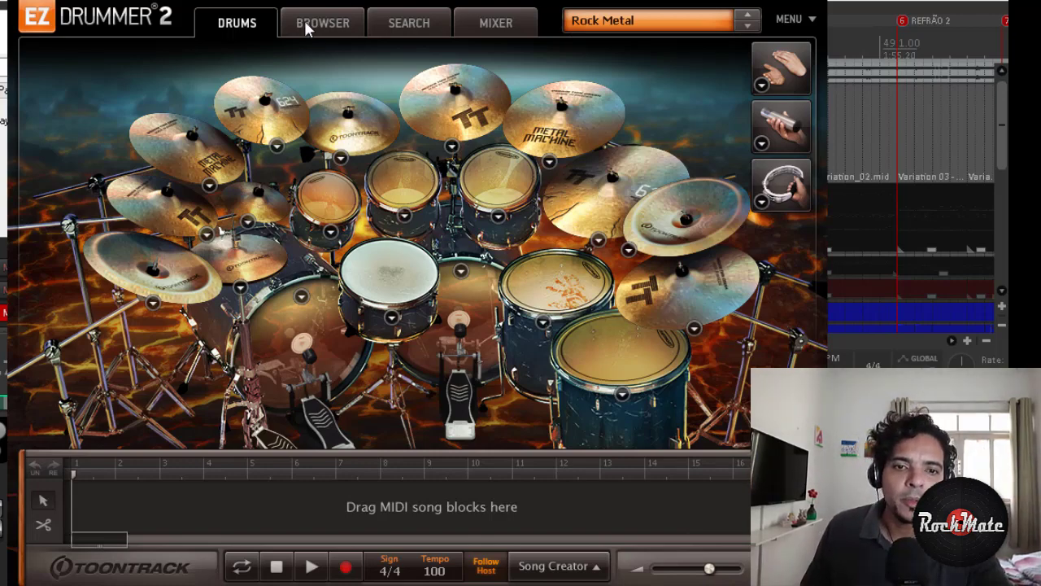
Inspect all the drum channels in the EZdrummer mixer, return to the kit view and close the plug-in and FX windows
left_click(496, 24)
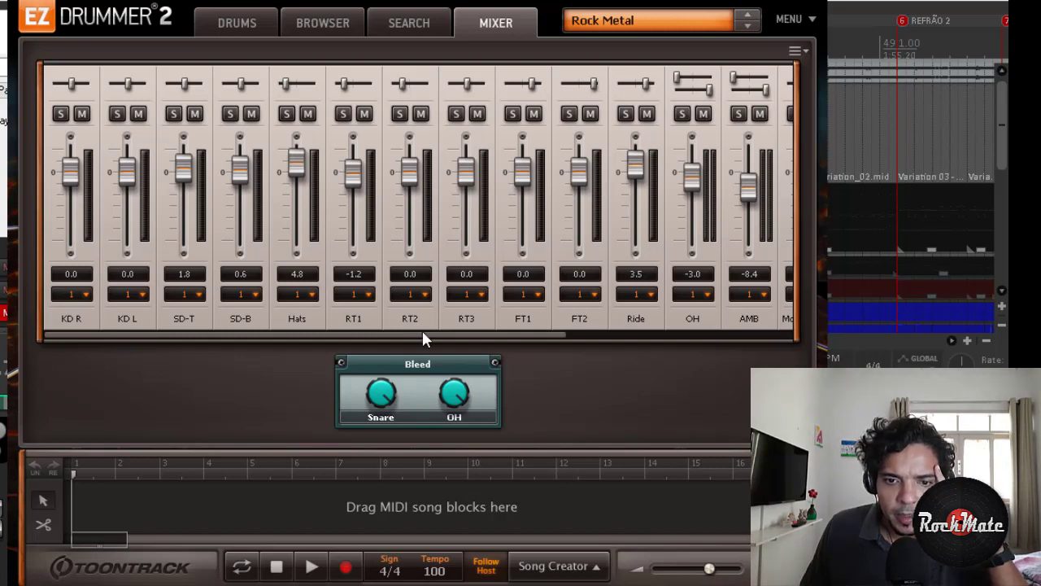
left_click_drag(421, 334, 704, 342)
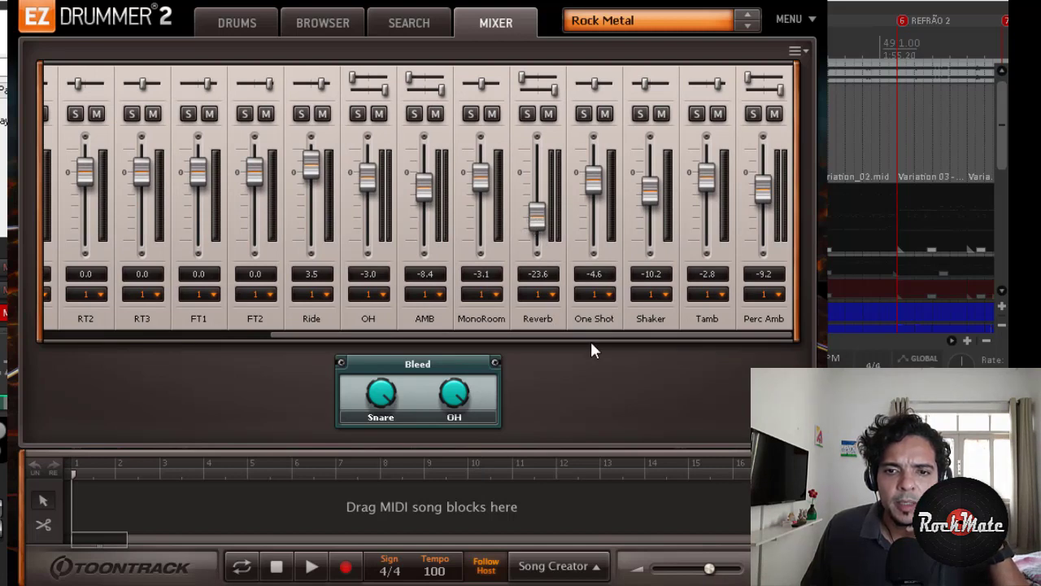
left_click_drag(417, 334, 126, 366)
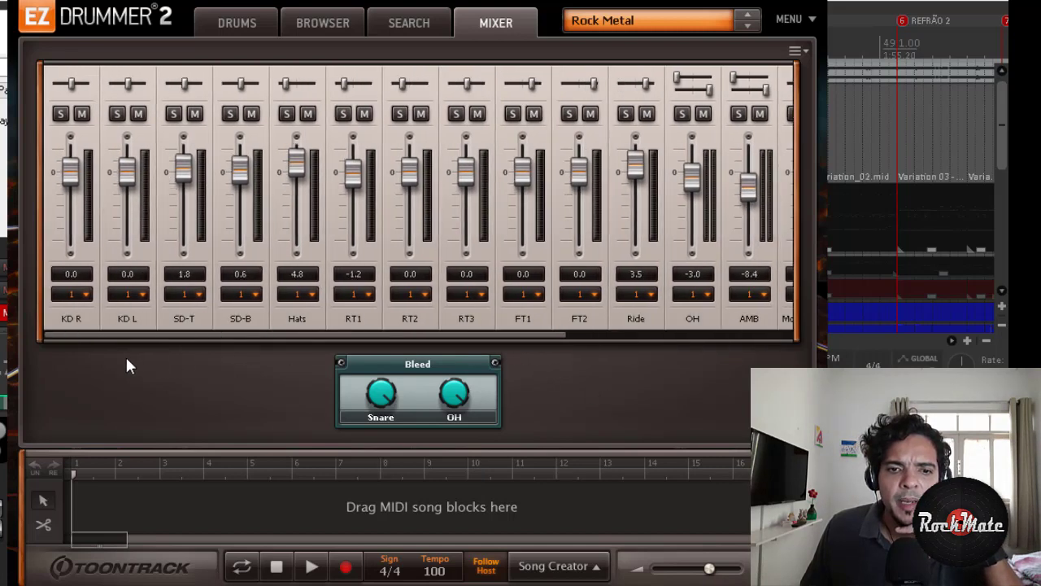
left_click(244, 25)
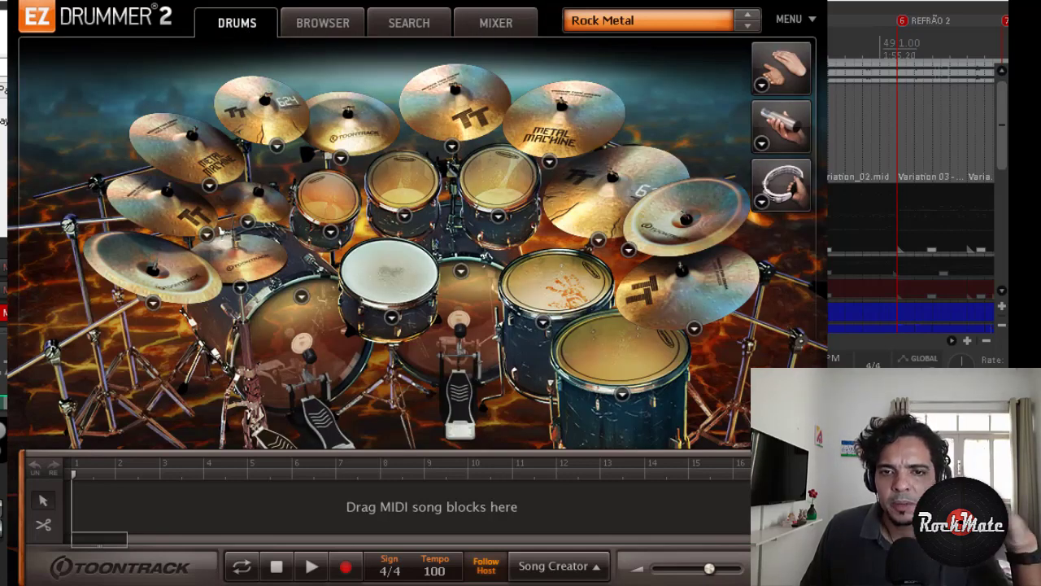
key("Escape")
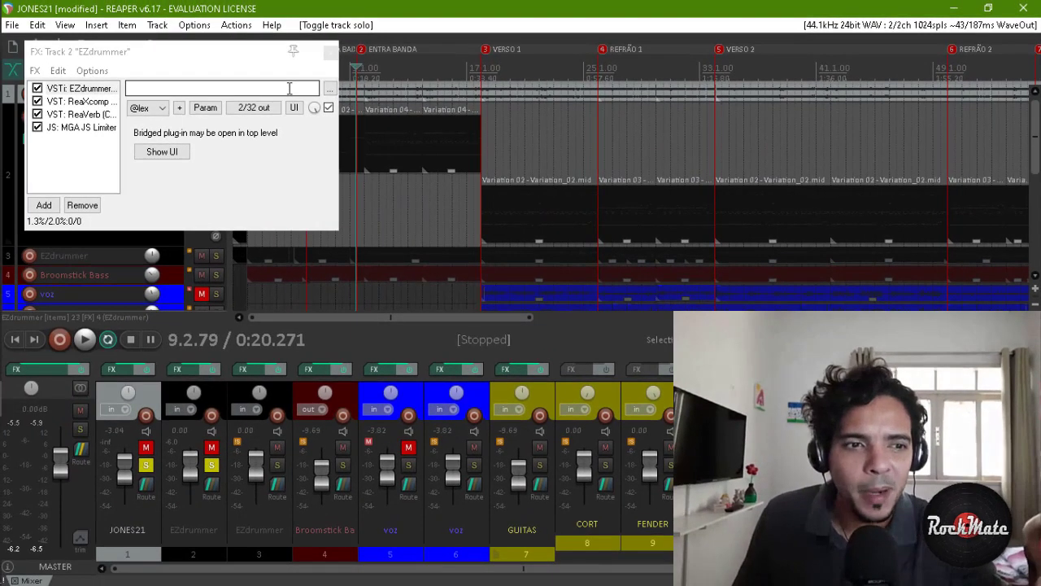
left_click(330, 52)
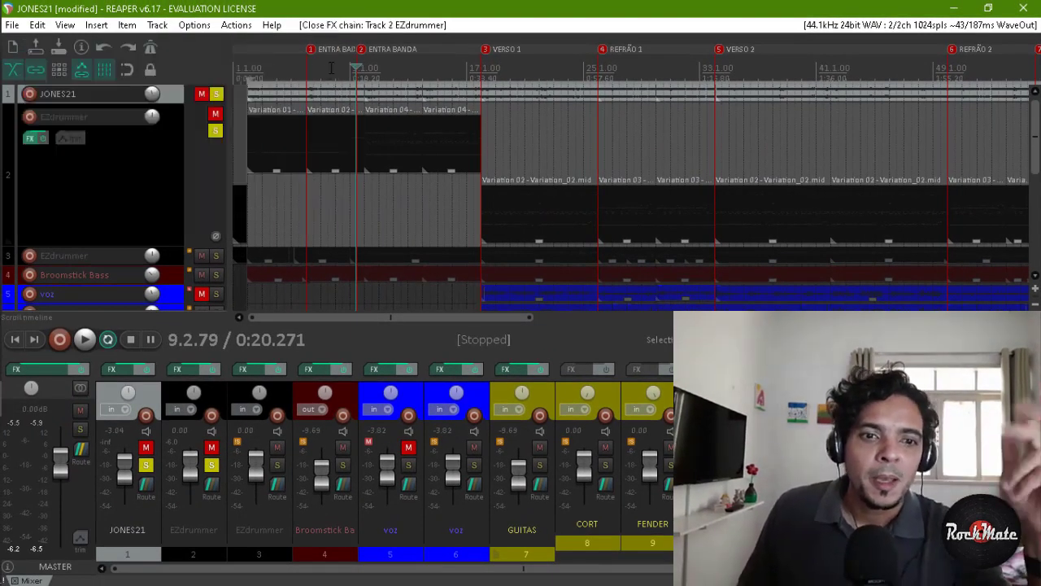
Listen to JONES21 together with the first EZdrummer track, and then unsolo and collapse that drum track
left_click(216, 131)
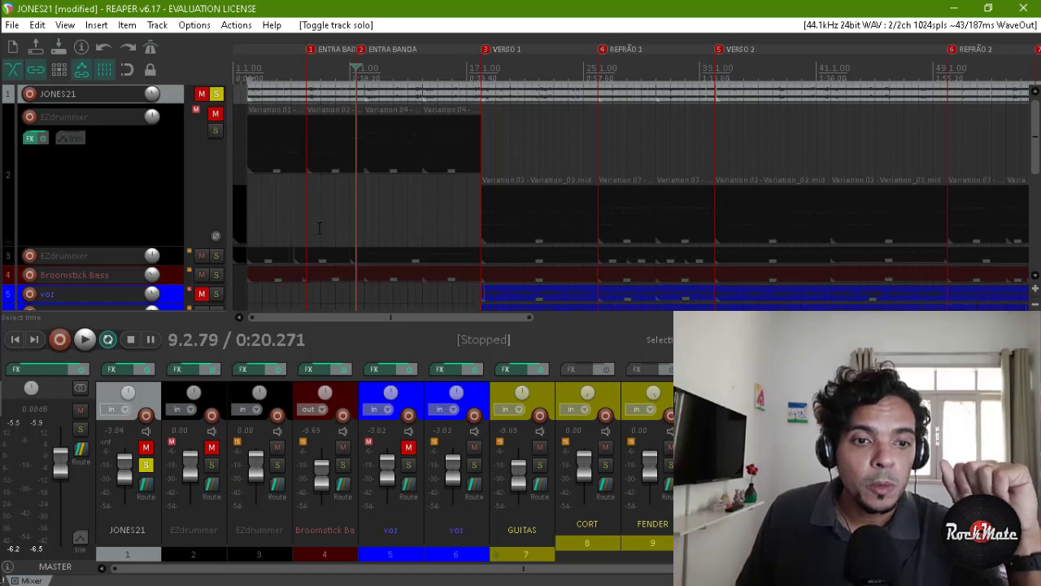
left_click(216, 131)
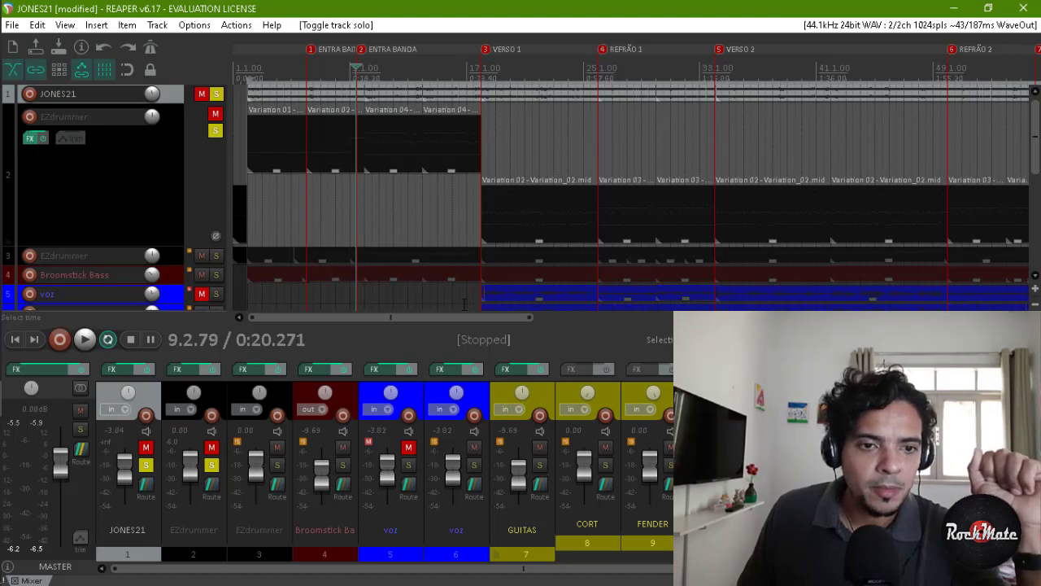
left_click(88, 341)
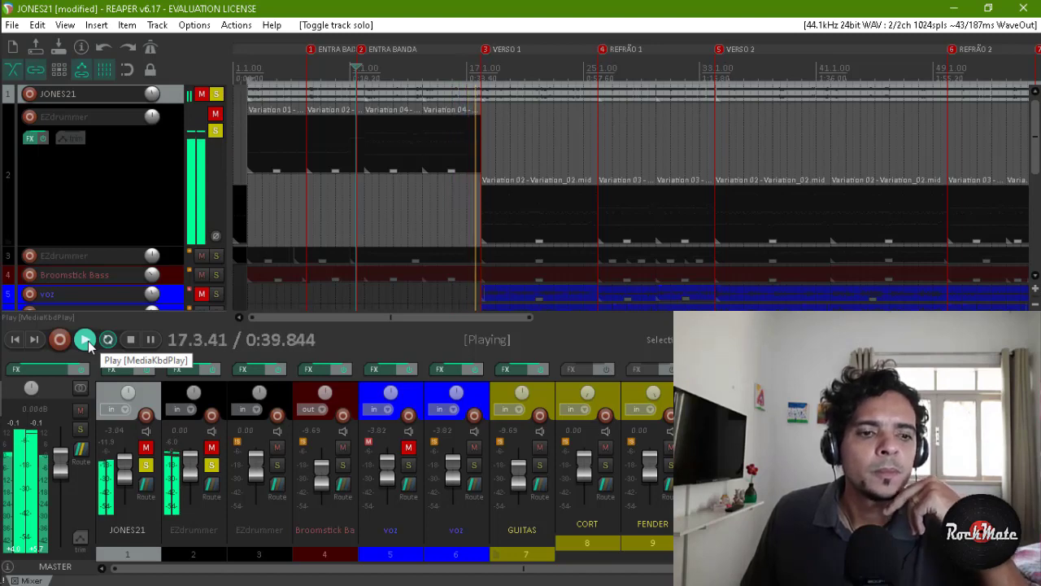
left_click(131, 340)
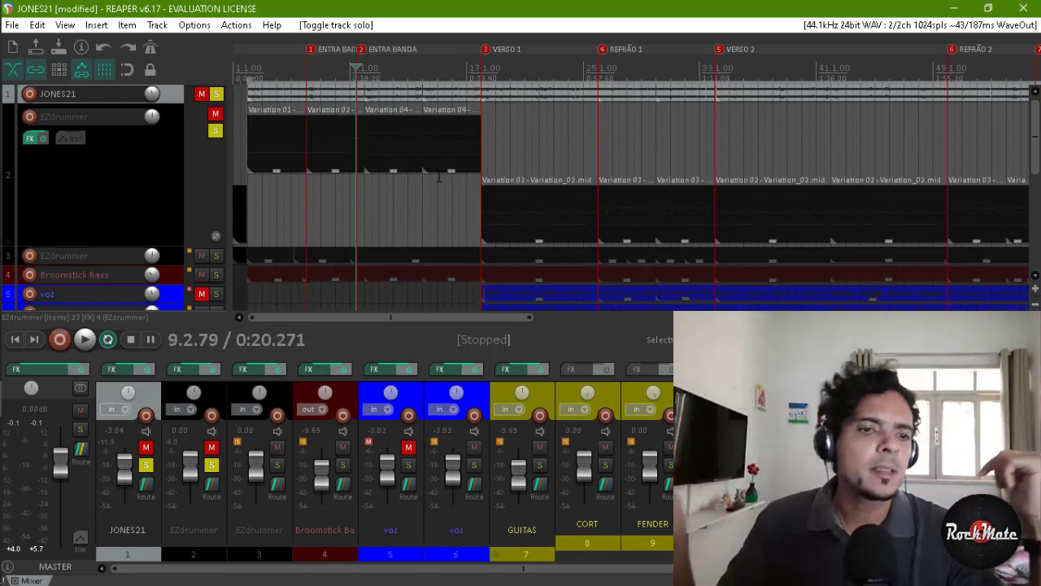
left_click(215, 130)
left_click_drag(135, 241, 137, 97)
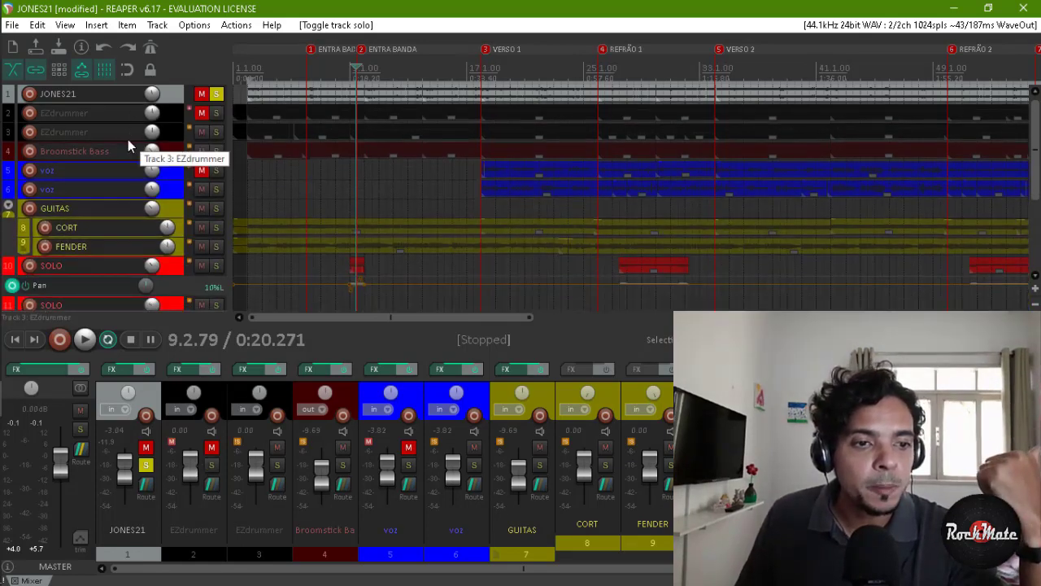
Enlarge and solo the second EZdrummer track (track 3), and listen to it together with JONES21
left_click_drag(128, 139, 131, 222)
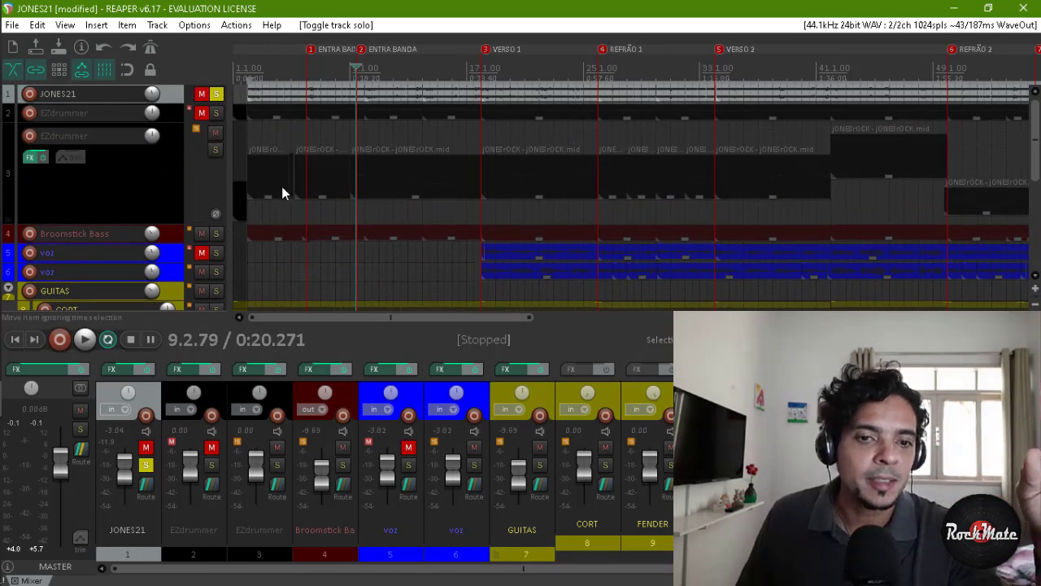
scroll(281, 193, "up", 3)
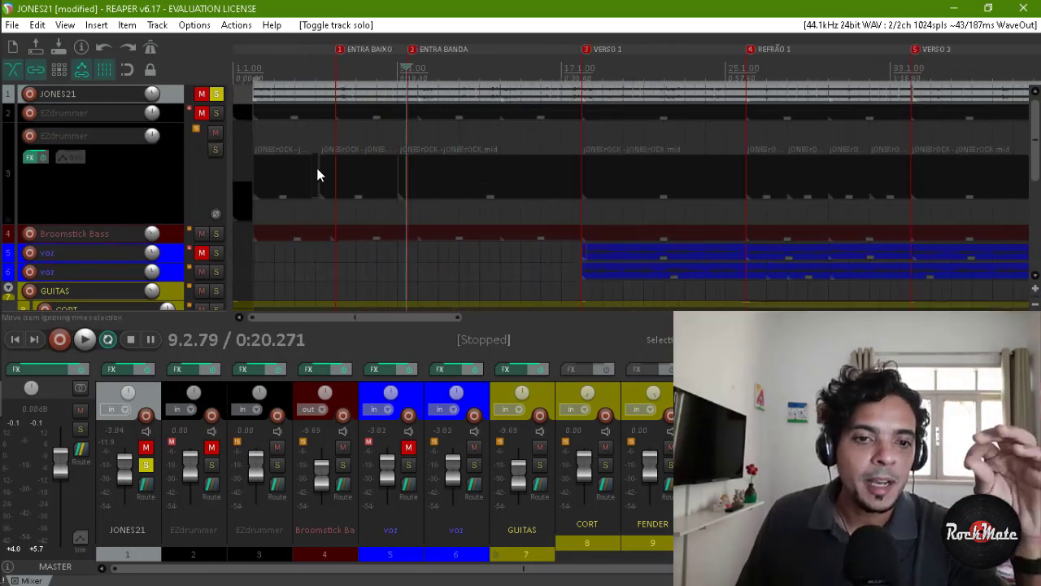
left_click(214, 152)
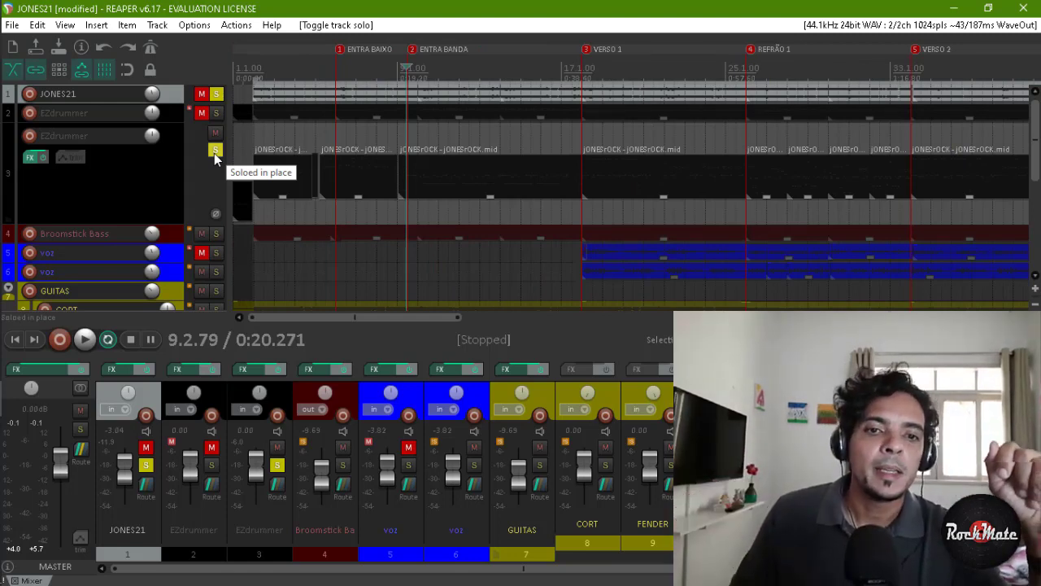
left_click(86, 340)
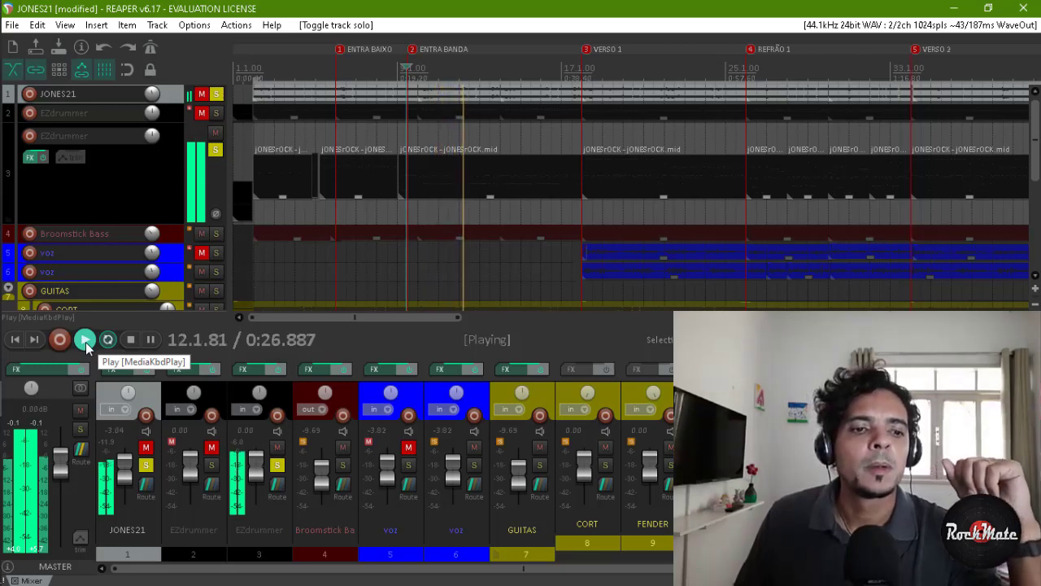
left_click(129, 347)
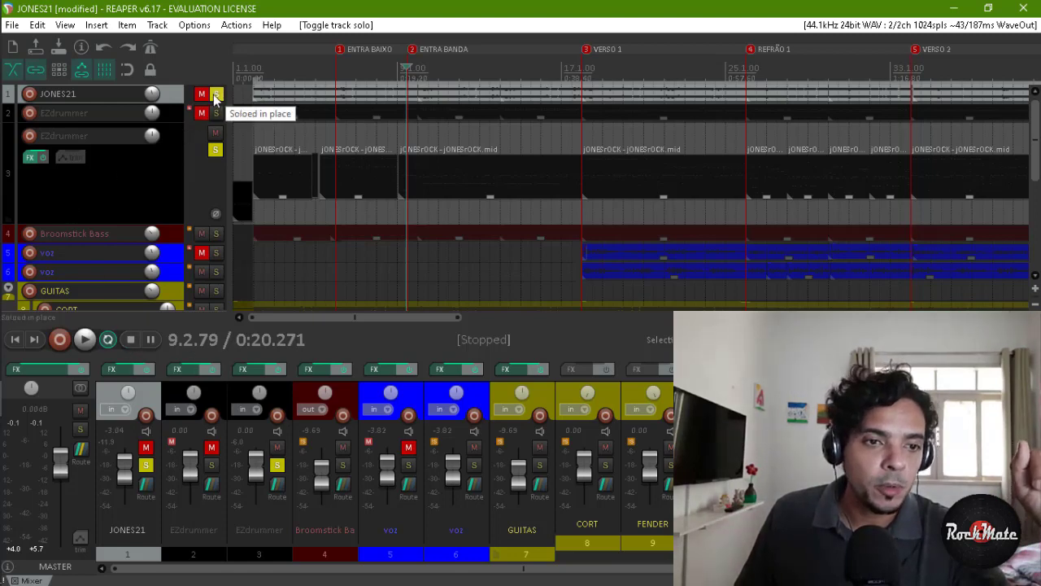
Unsolo JONES21, solo the GUITAS folder track and listen to the guitars together with the second EZdrummer track
left_click(215, 94)
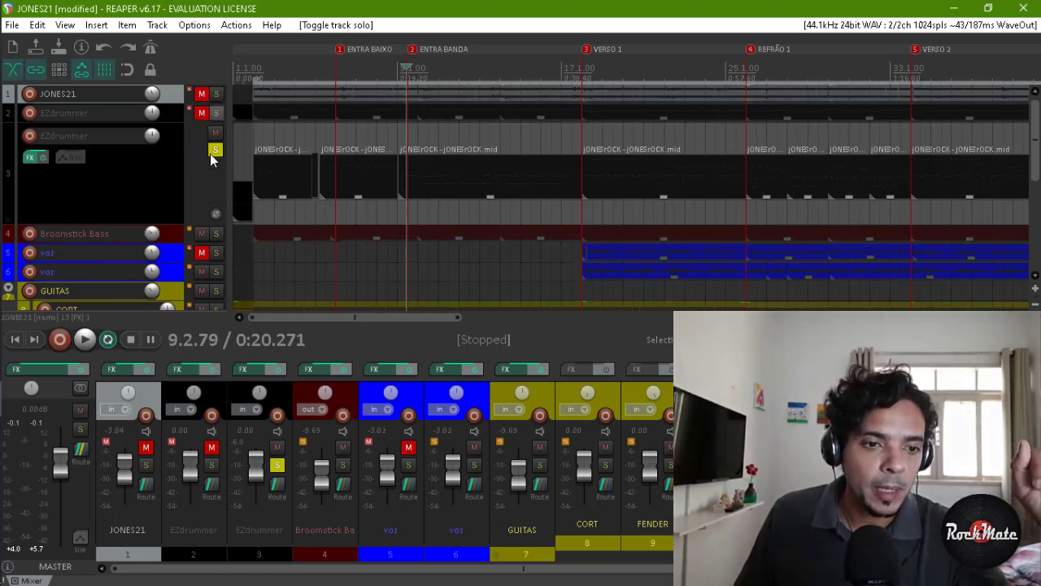
left_click(540, 465)
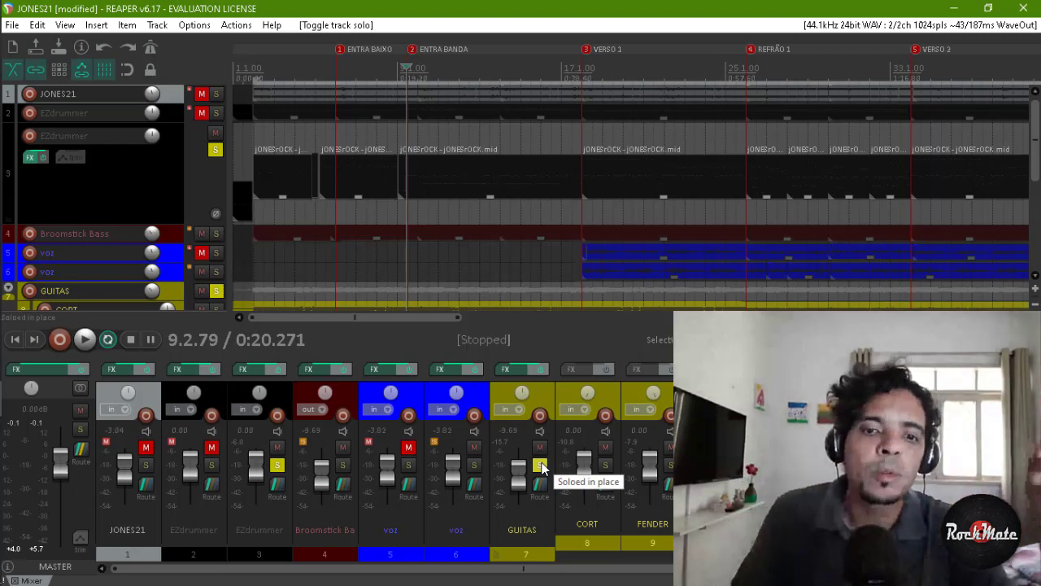
left_click(85, 340)
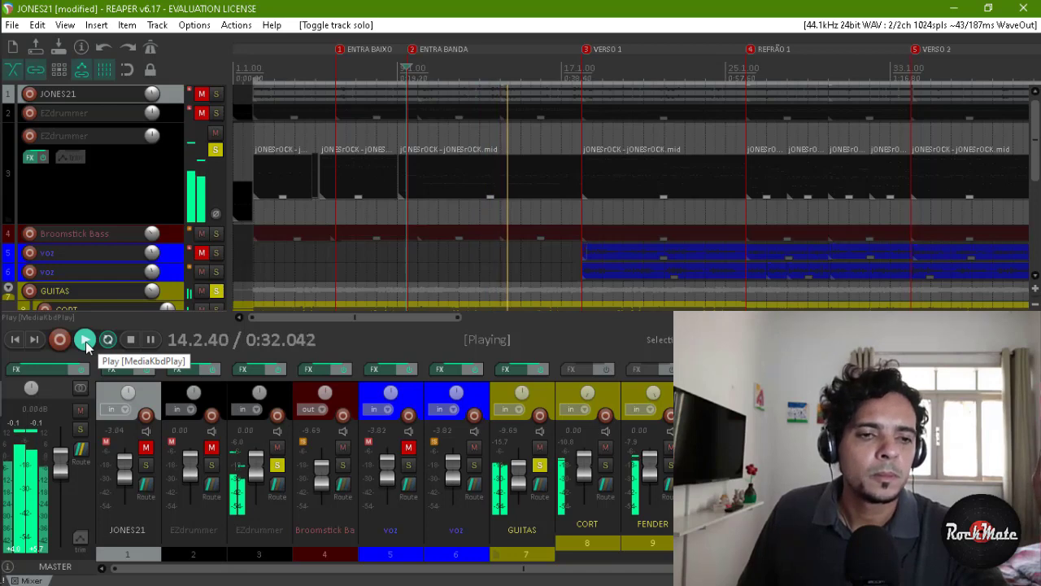
left_click(128, 340)
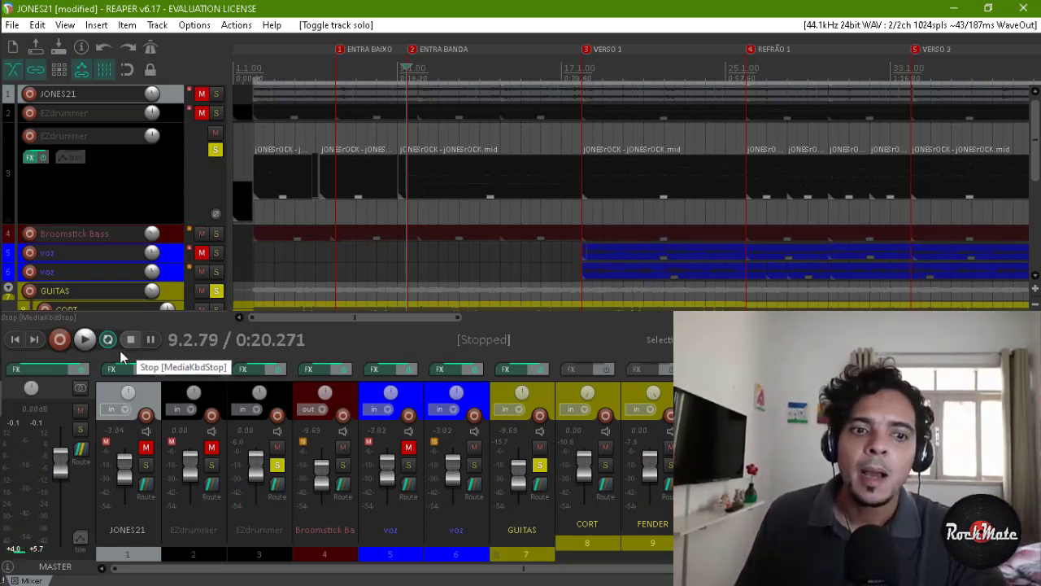
scroll(436, 202, "up", 4)
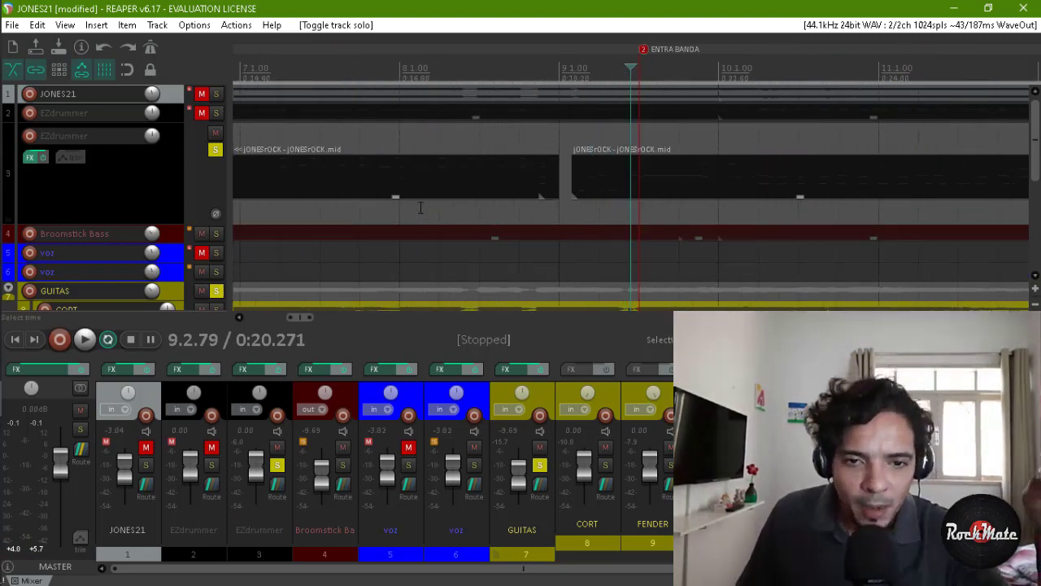
Open the ENTRA BANDA MIDI item of the second EZdrummer track, audition drum sounds on its piano roll keys and close the editor
scroll(440, 203, "down", 4)
left_click(422, 196)
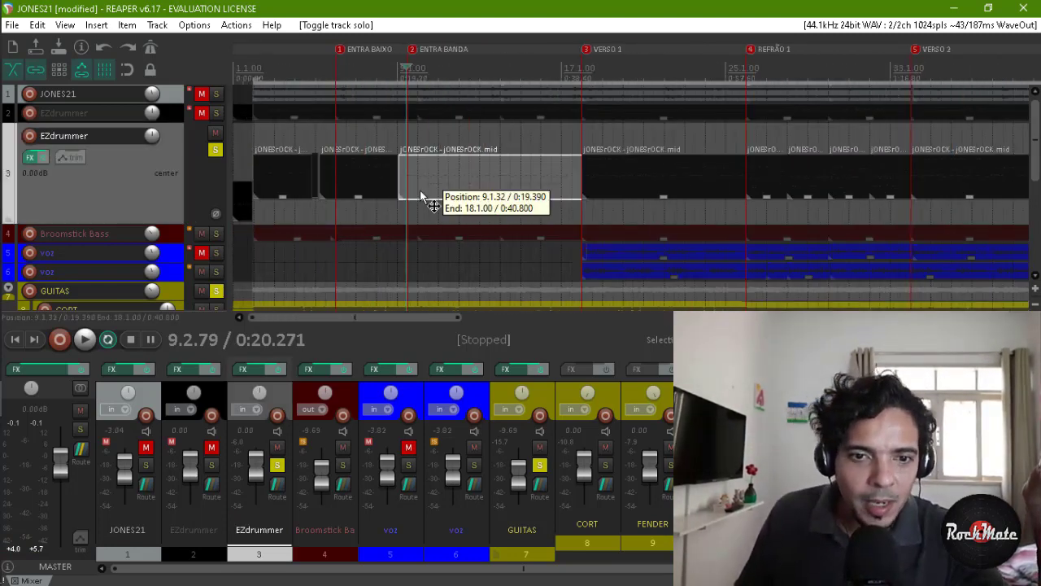
left_click(349, 195)
left_click(438, 176)
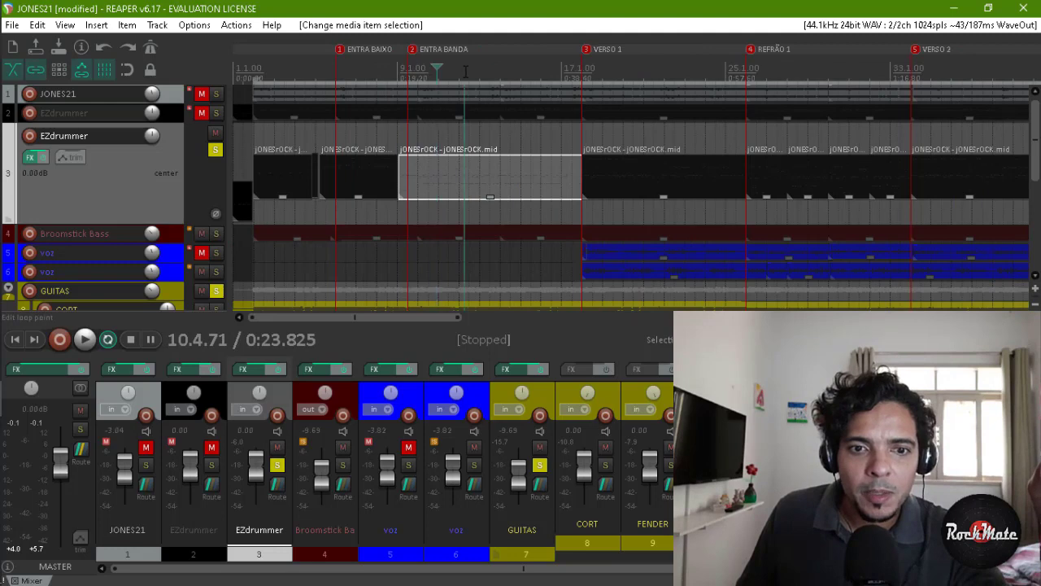
left_click(465, 71)
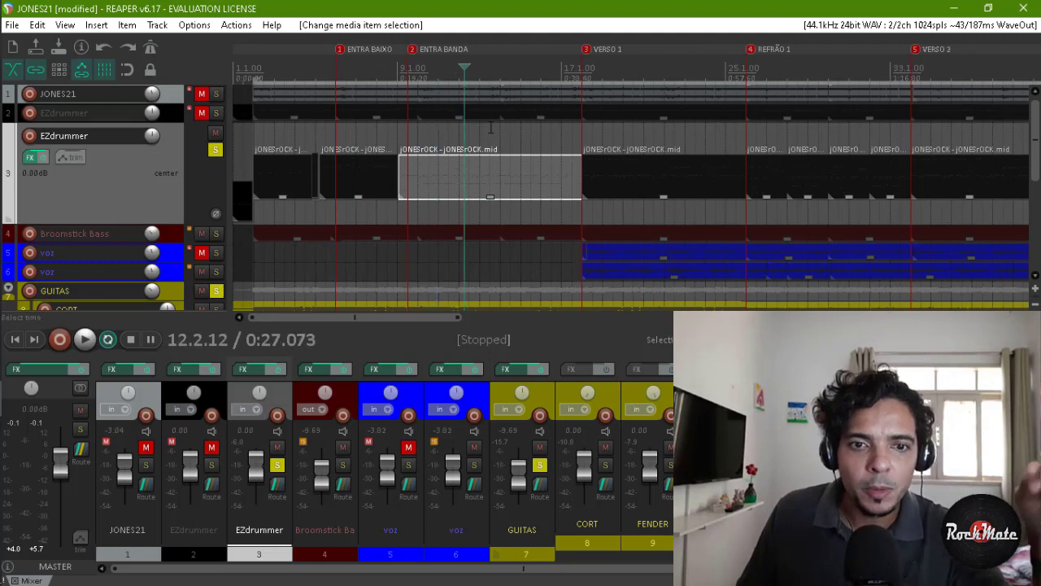
double_click(480, 174)
scroll(488, 350, "down", 8)
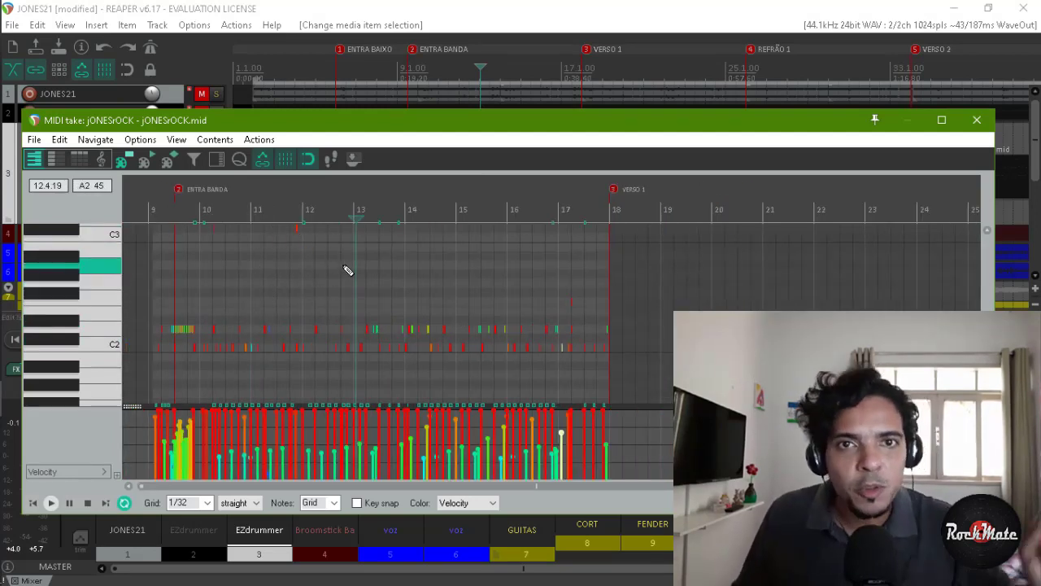
left_click(86, 283)
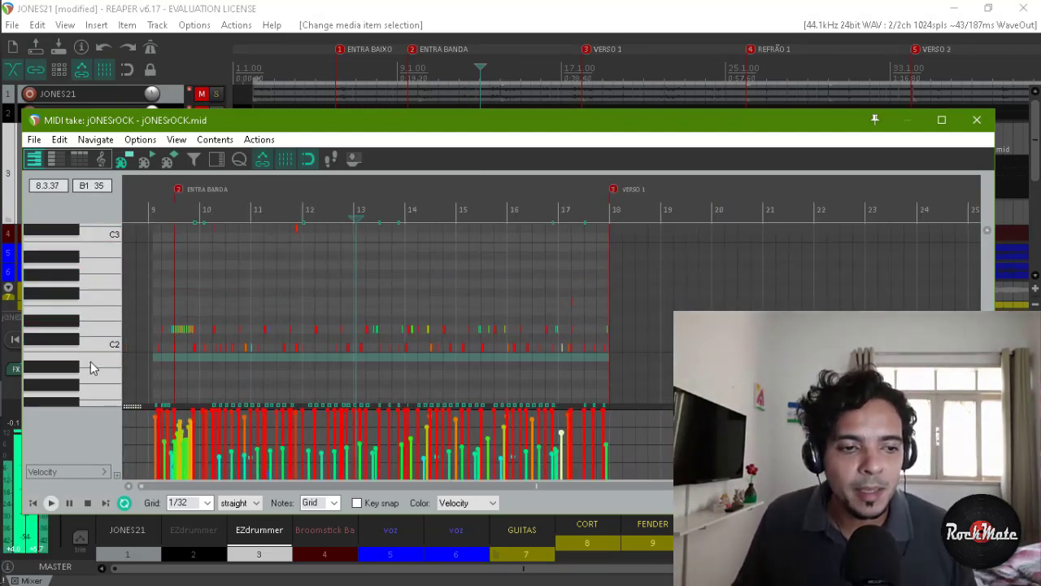
left_click(977, 121)
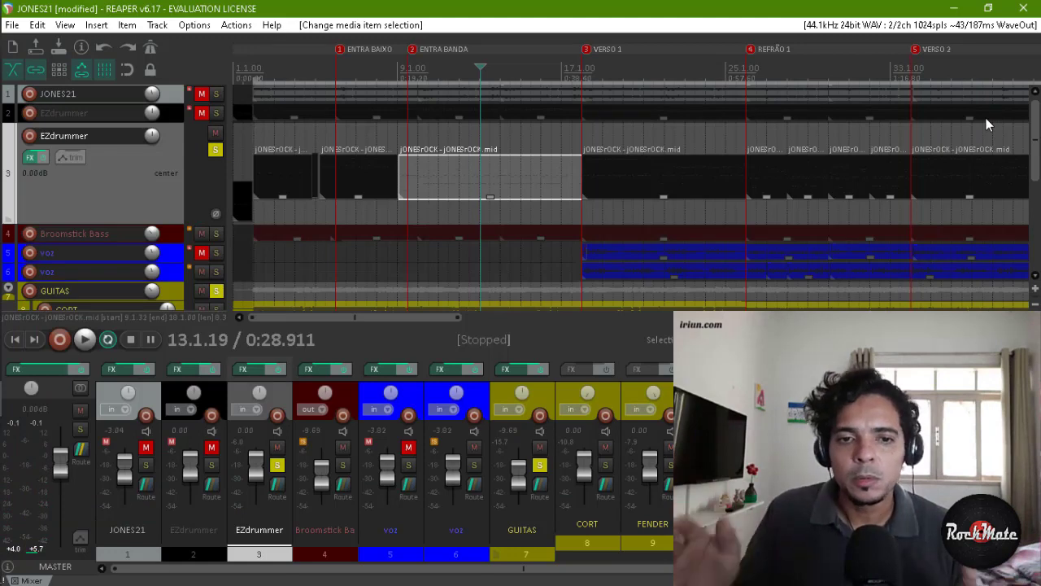
Listen to the second EZdrummer track with the guitars from measure 13, then show the whole song in the arrangement
left_click(85, 338)
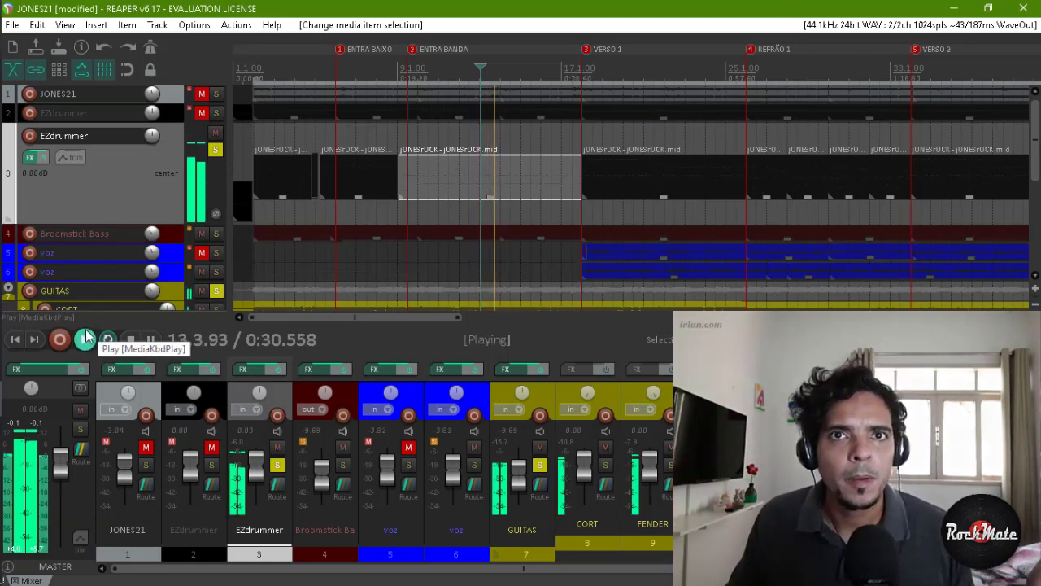
left_click(132, 342)
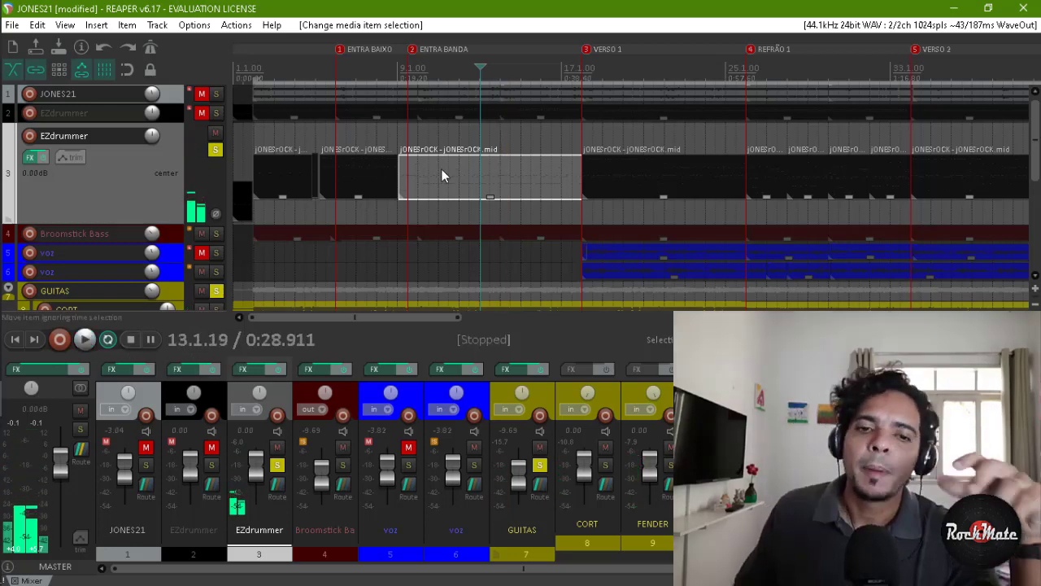
scroll(483, 173, "down", 5)
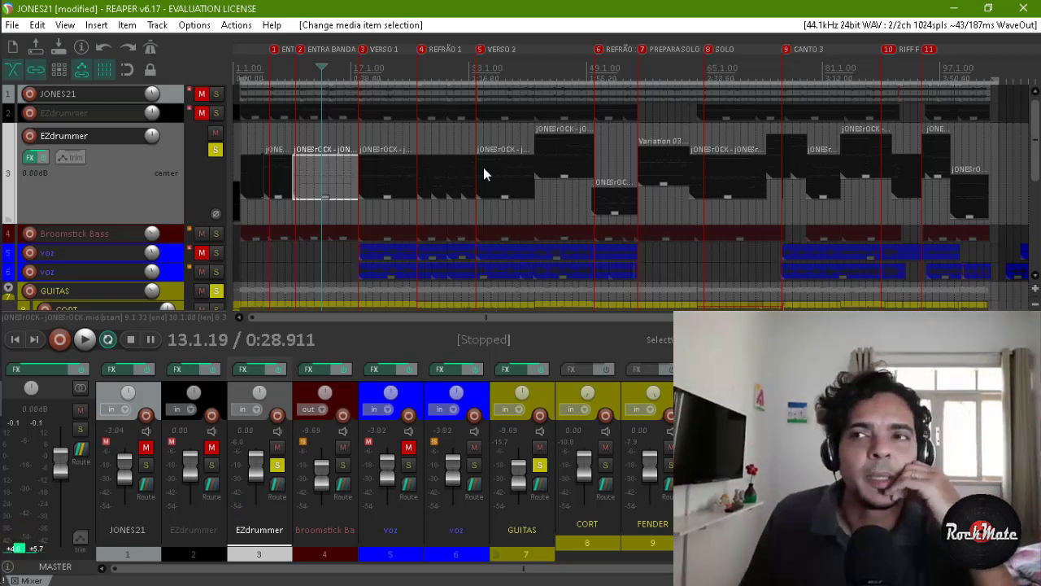
Reopen the ENTRA BANDA MIDI item, examine its notes around measure 13, and view the Quantize Events settings without applying them
double_click(327, 173)
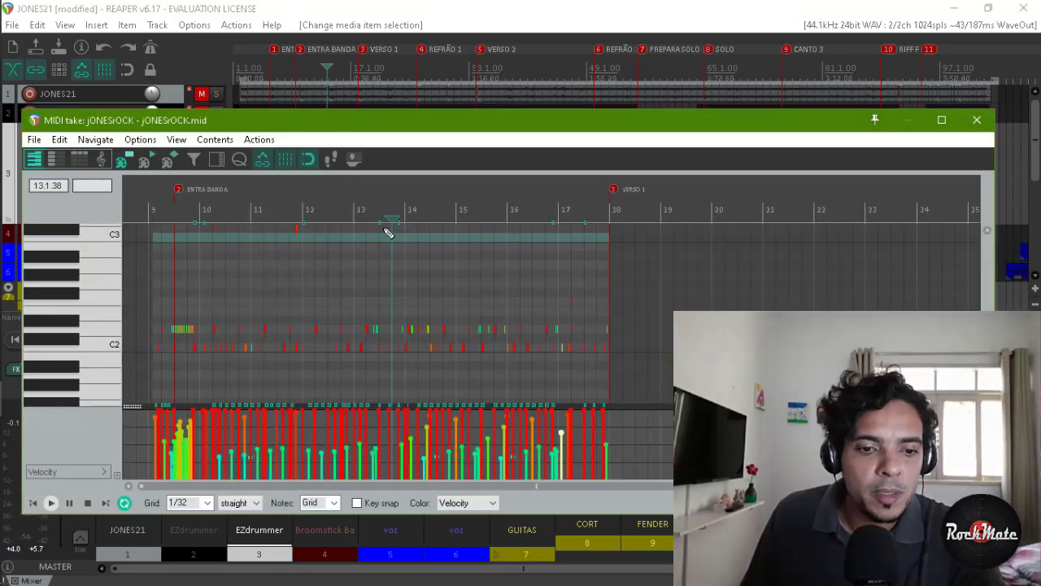
scroll(435, 302, "up", 8)
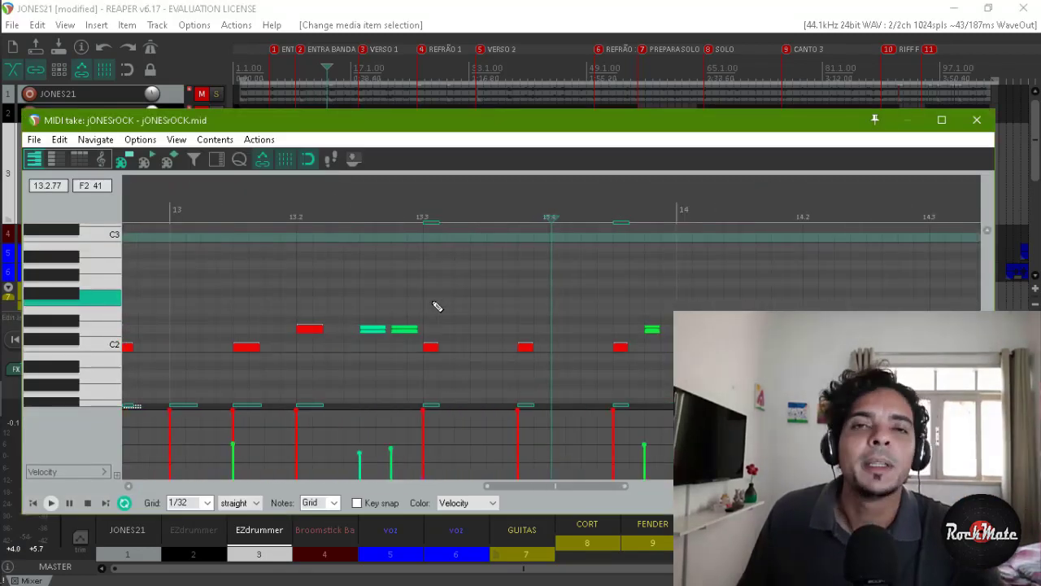
scroll(437, 305, "down", 3)
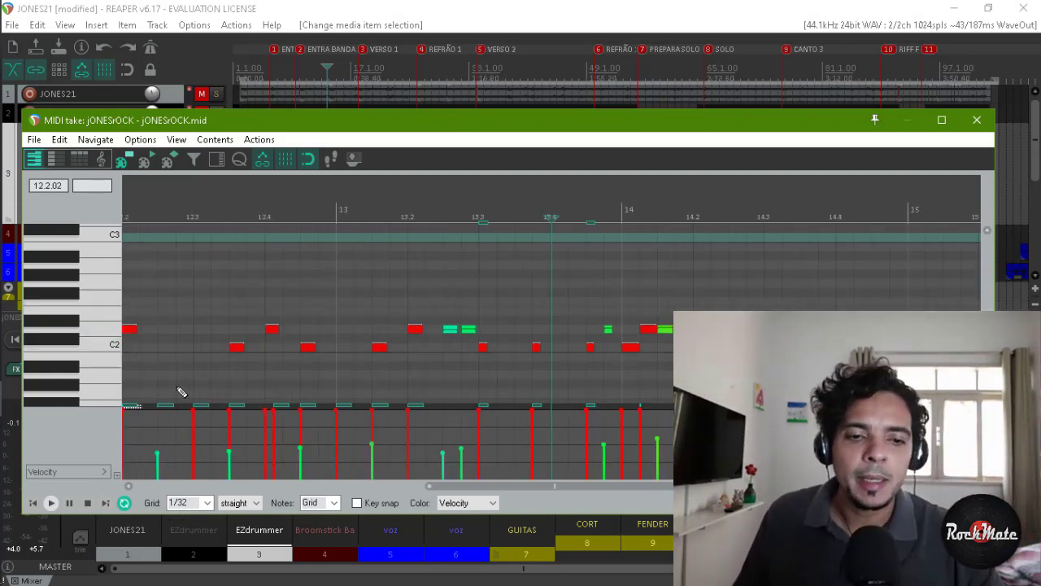
key("q")
left_click_drag(224, 373, 279, 224)
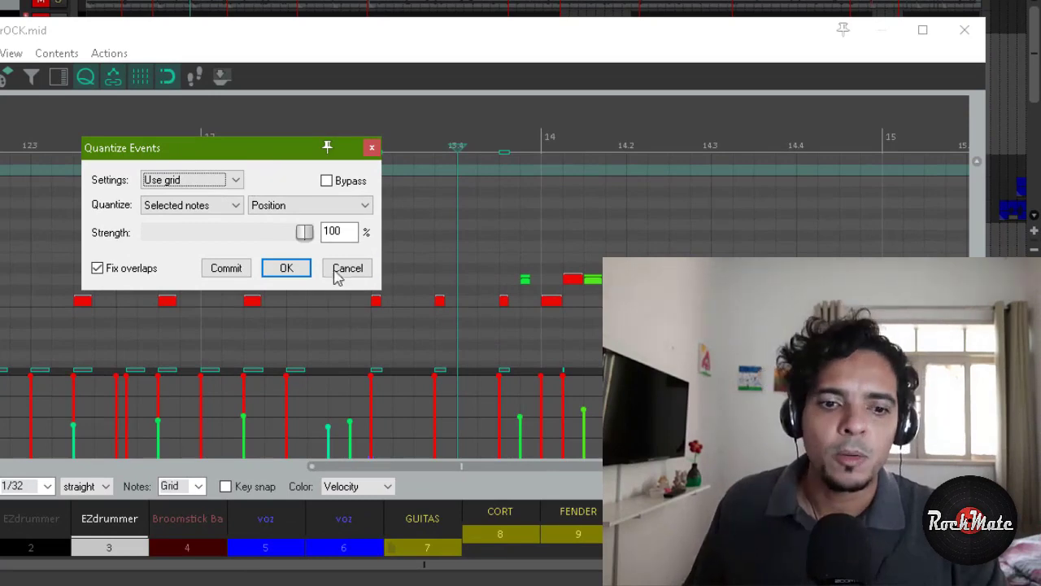
left_click(370, 149)
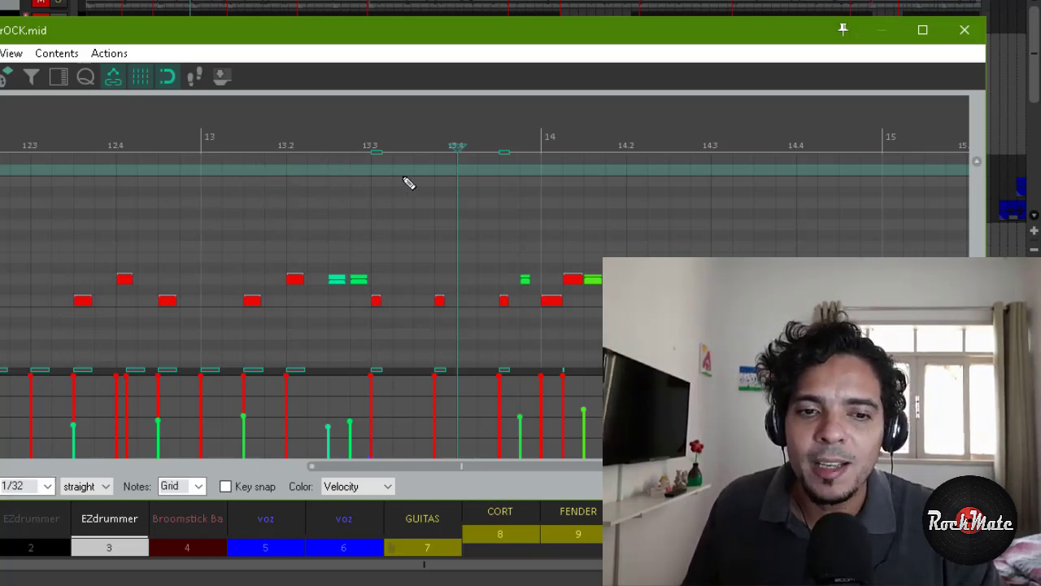
Try a 1/8 grid in the MIDI editor, restore the grid to 1/32 and close the editor
left_click(46, 485)
left_click(18, 415)
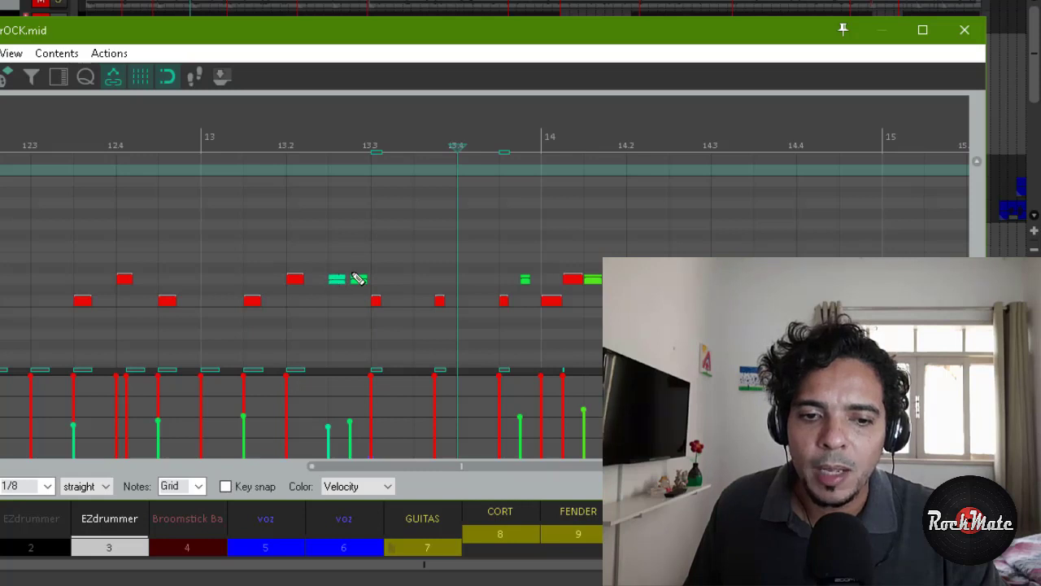
left_click(49, 485)
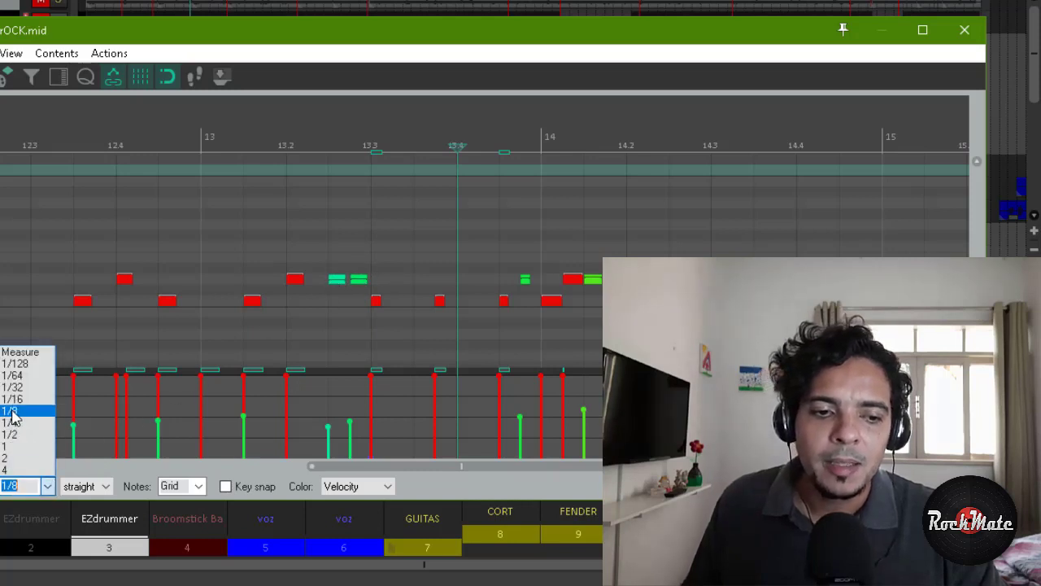
left_click(30, 387)
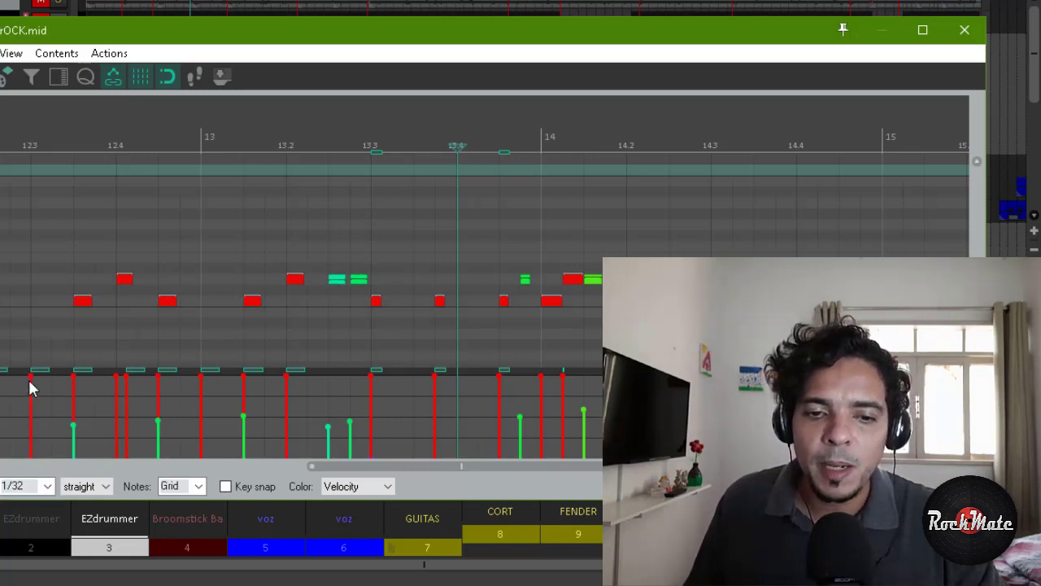
left_click(965, 31)
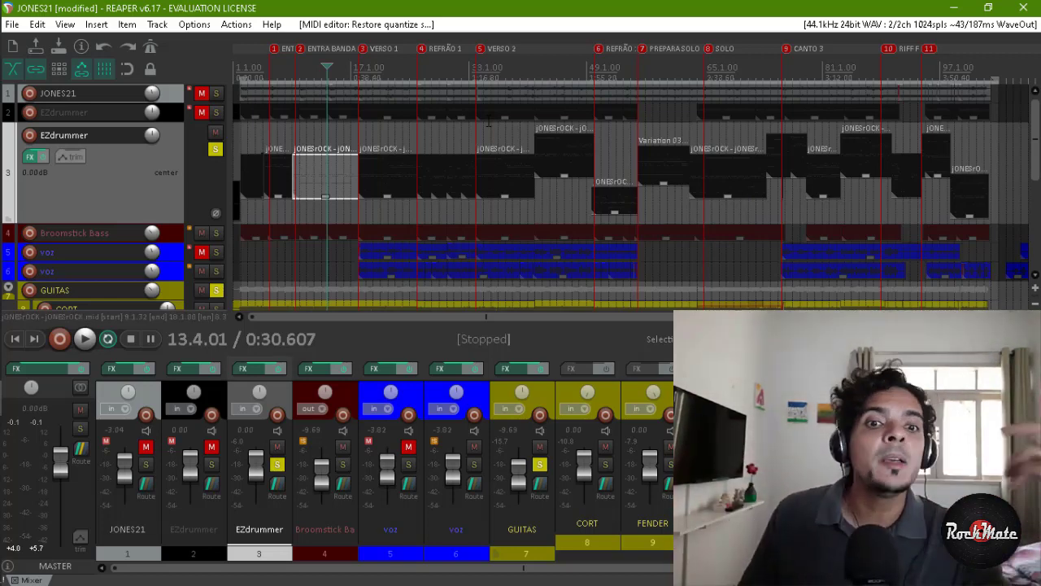
Listen to the second EZdrummer track with the guitars from the start of REFRÃO 1
left_click(407, 74)
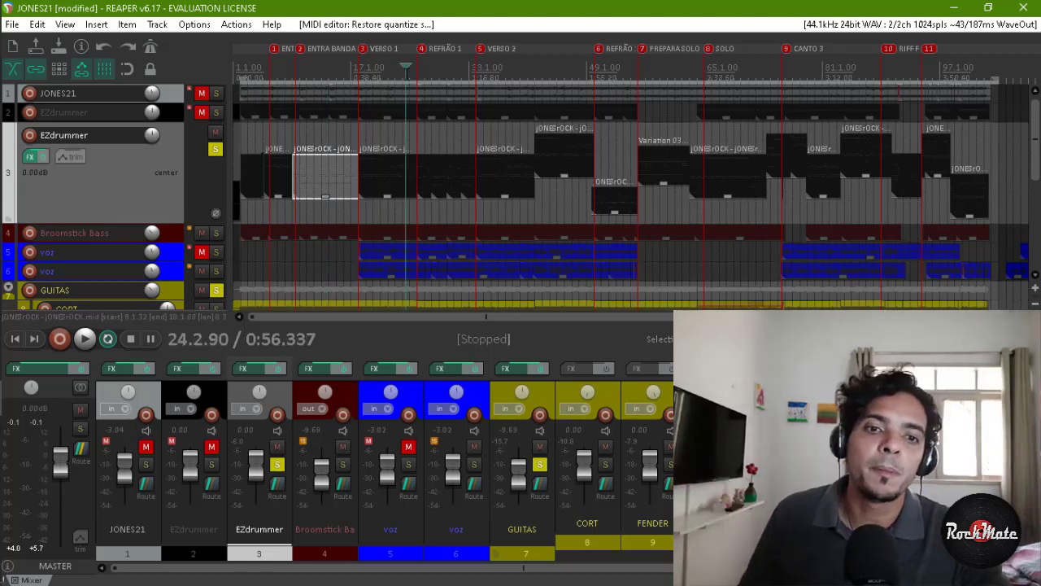
left_click(417, 73)
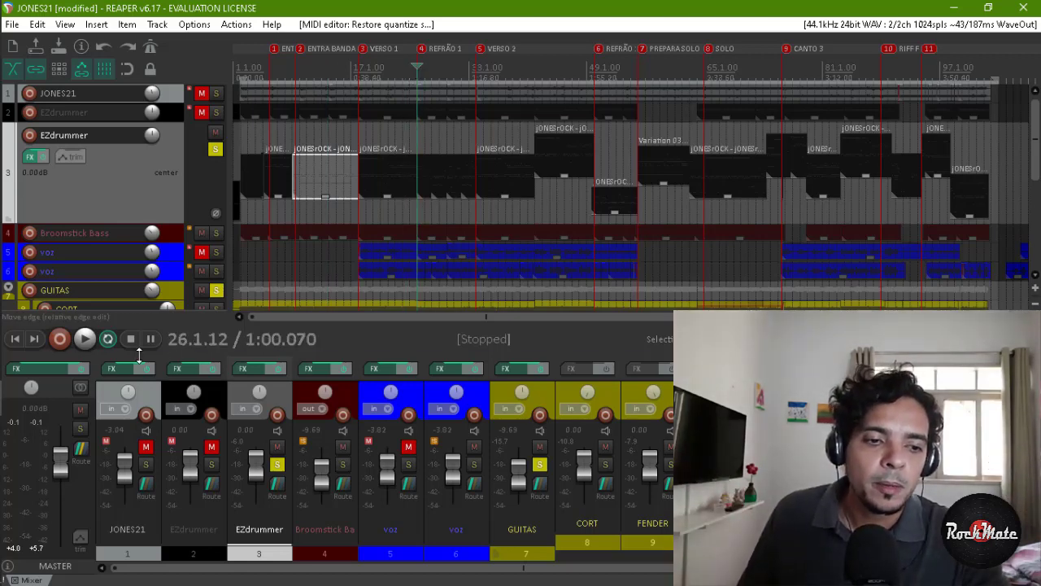
left_click(85, 339)
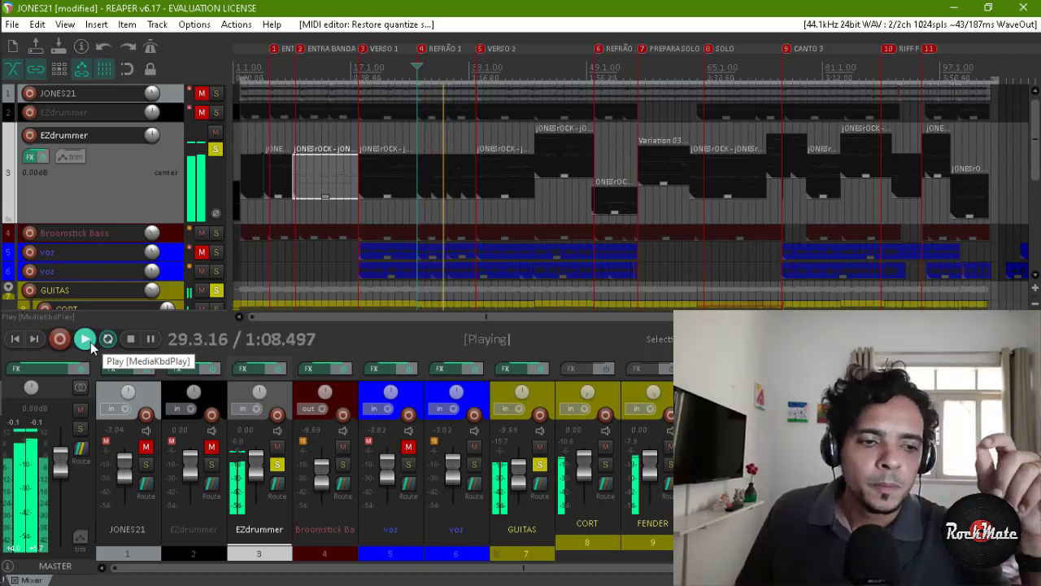
key("space")
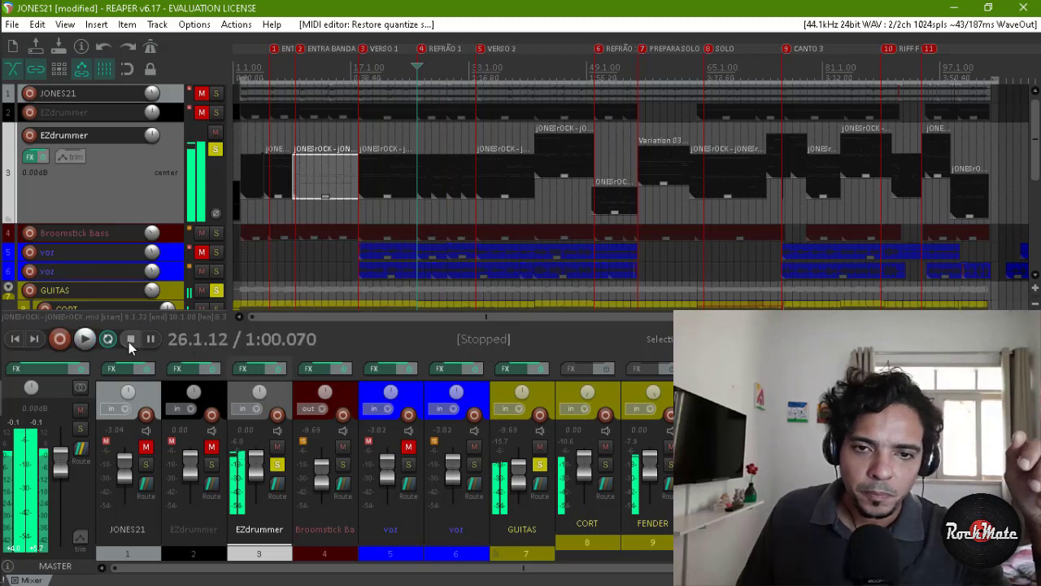
Listen to the drums and guitars from the PREPARA SOLO marker
left_click(637, 99)
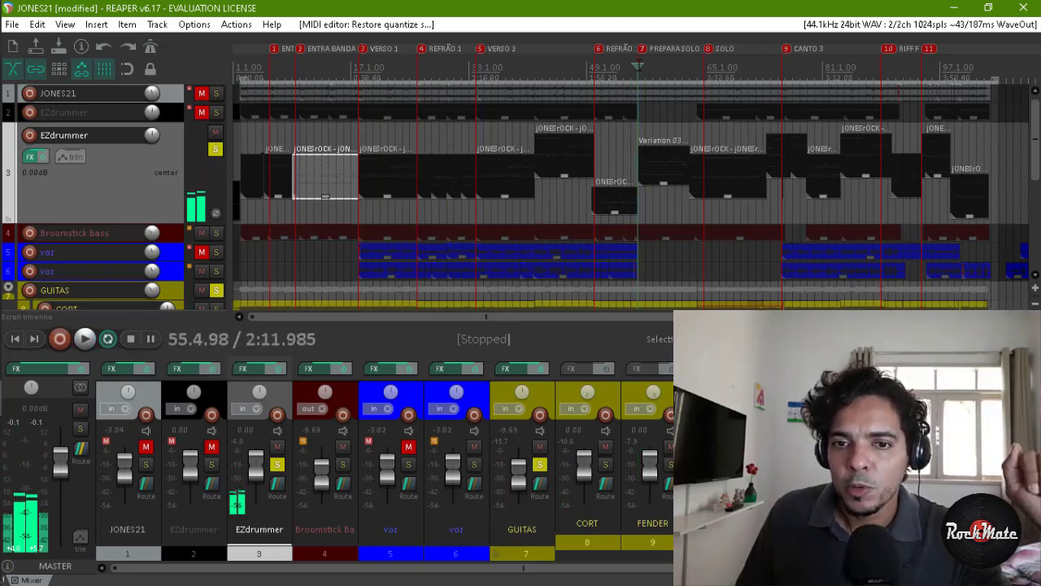
left_click(81, 345)
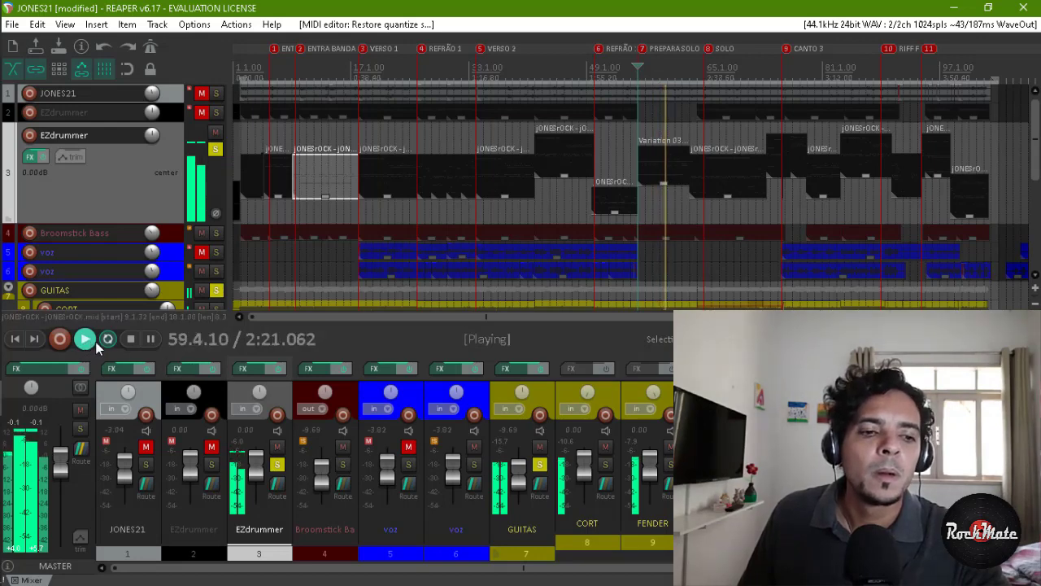
left_click(134, 341)
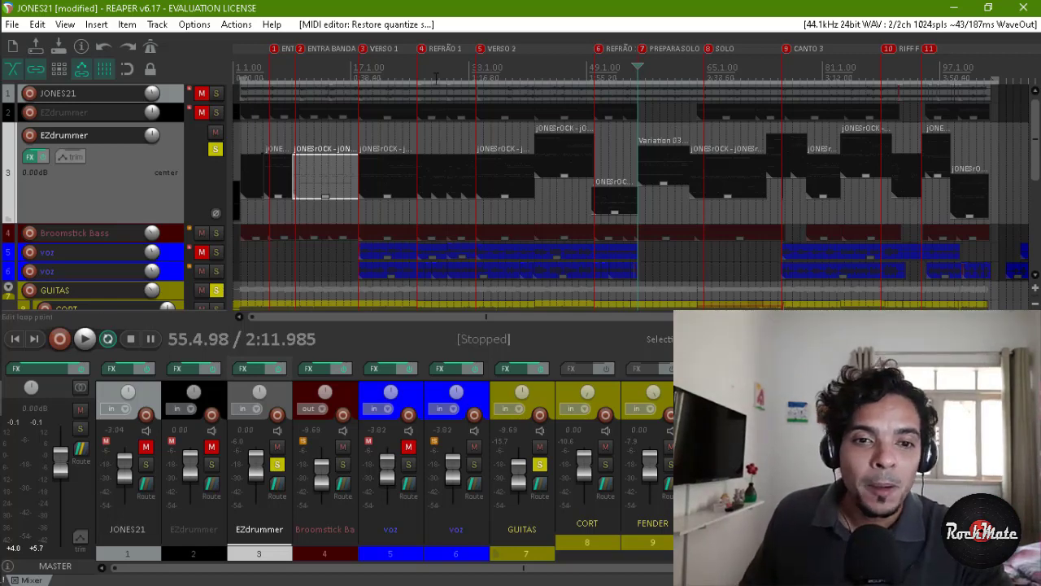
Listen to the drum transition from the end of VERSO 1 into REFRÃO 1, replaying it from measure 24
left_click(413, 69)
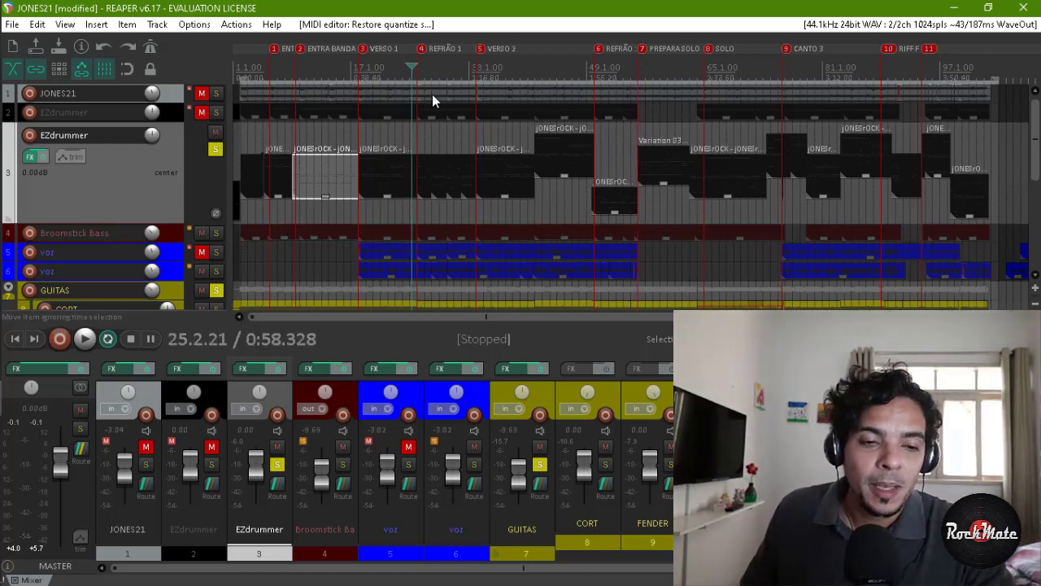
scroll(432, 94, "up", 5)
left_click(85, 339)
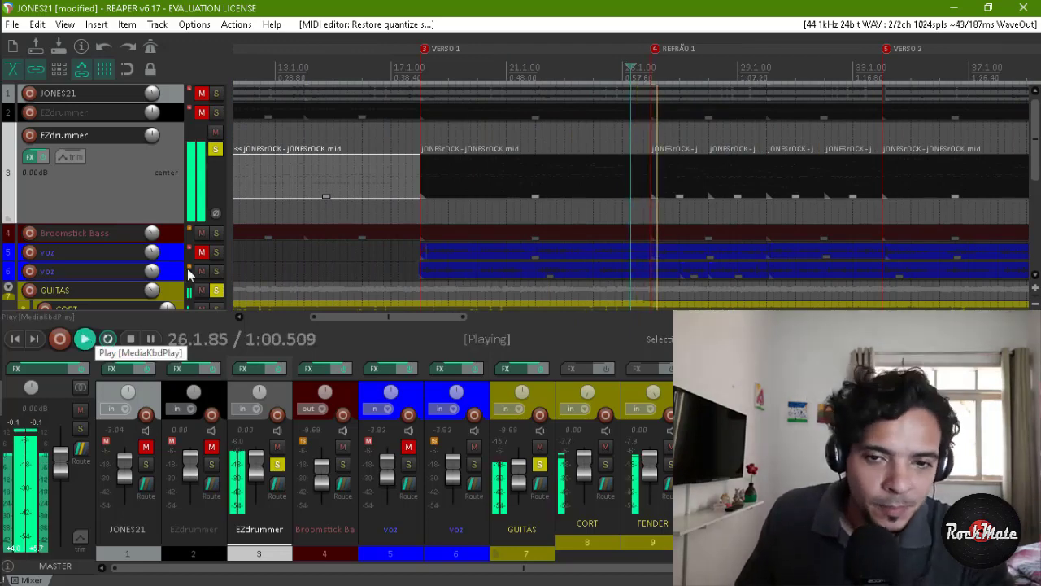
left_click(595, 68)
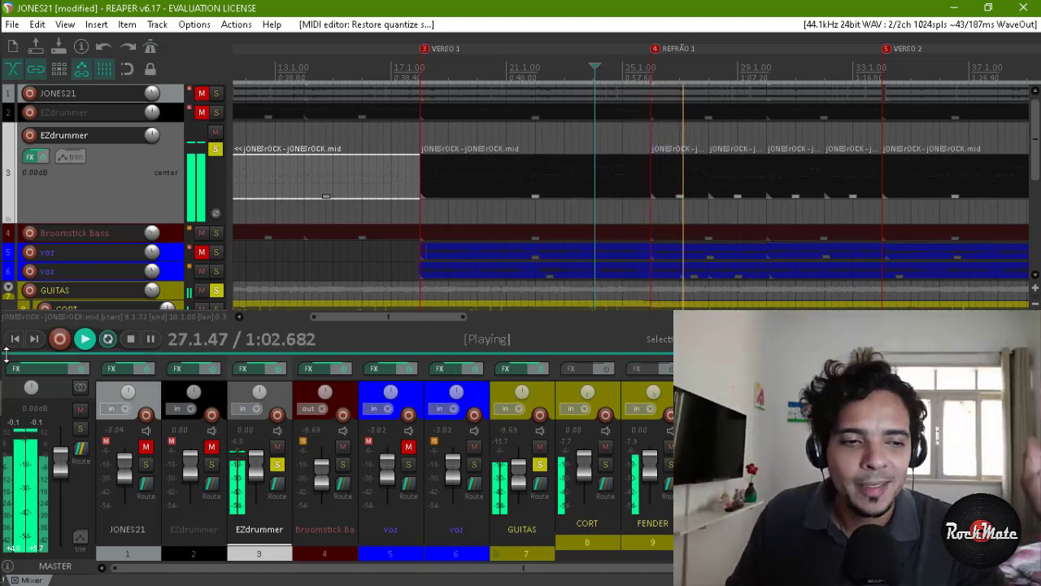
left_click(131, 338)
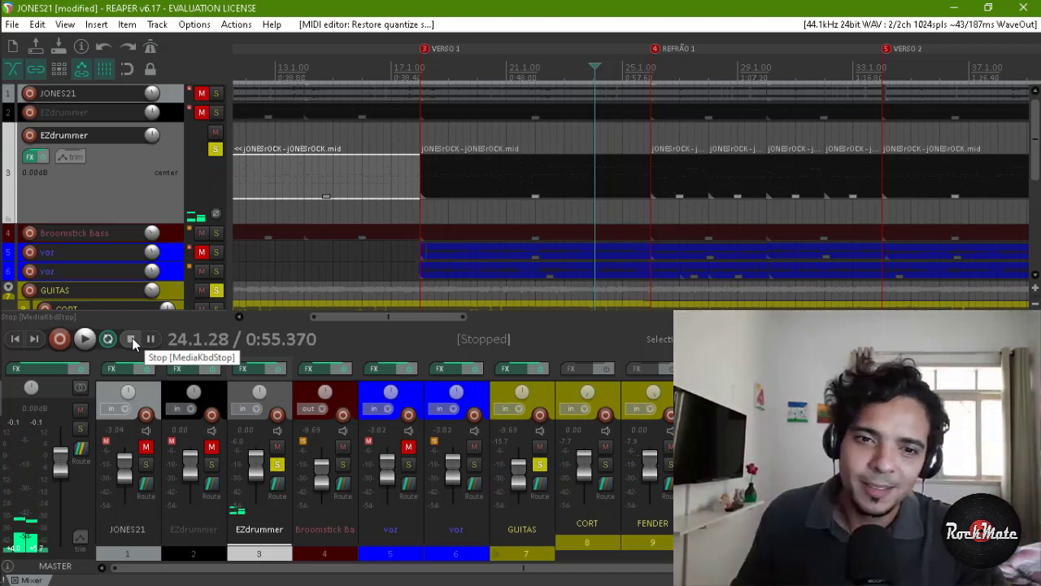
Examine the drum fill before REFRÃO 1 in the VERSO 1 item's MIDI editor, close it and show the whole song
double_click(626, 167)
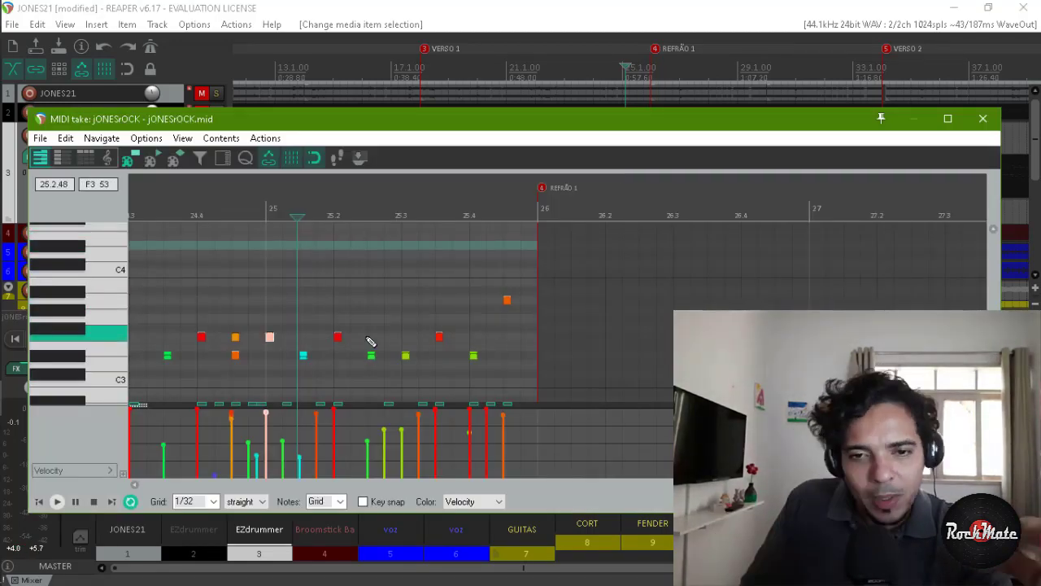
left_click(982, 118)
scroll(805, 156, "down", 4)
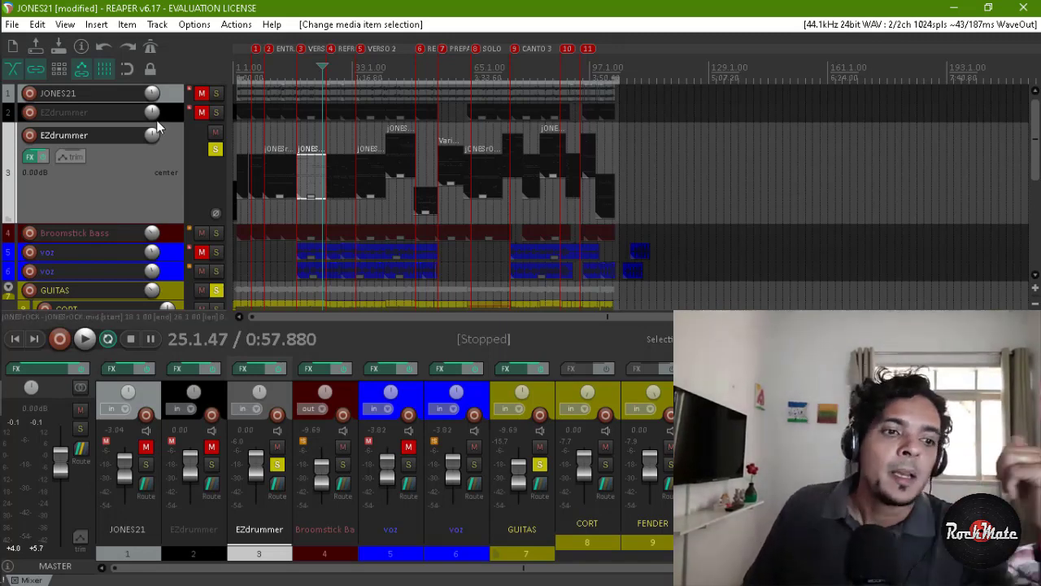
Open the EZdrummer plug-in from track 3's FX chain and display its drum mixer
left_click(29, 158)
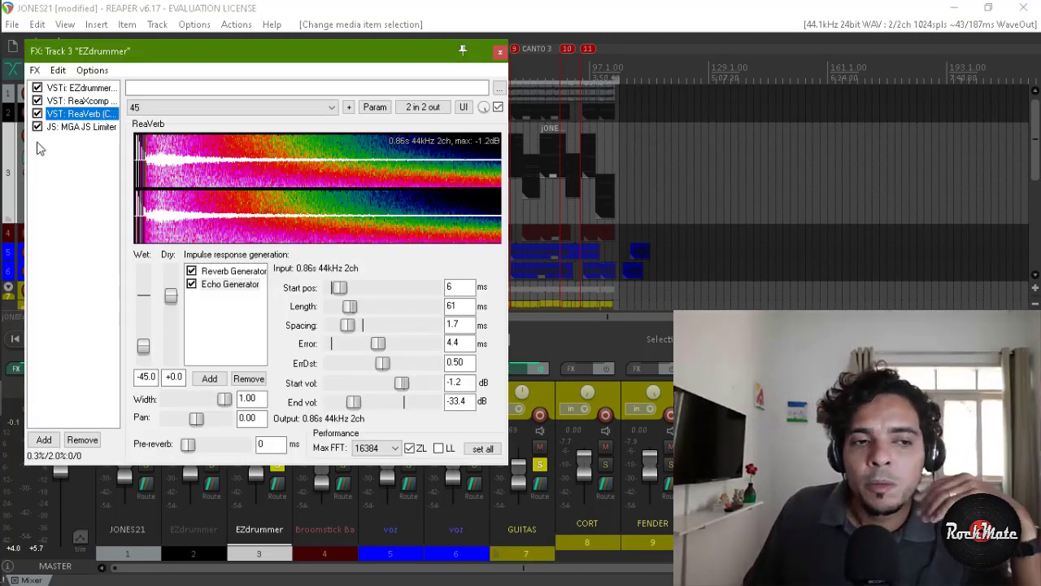
left_click(80, 89)
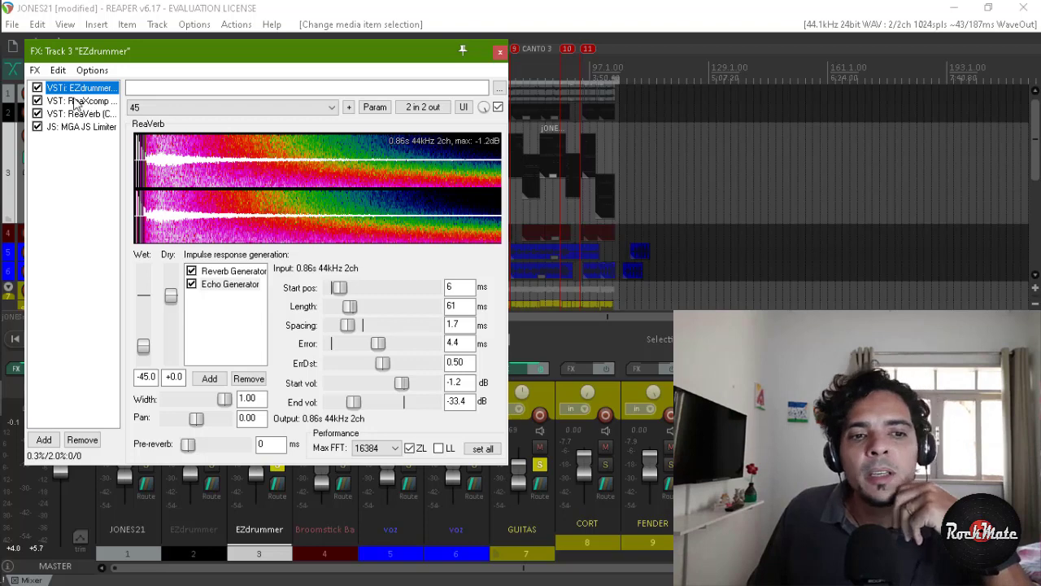
double_click(70, 90)
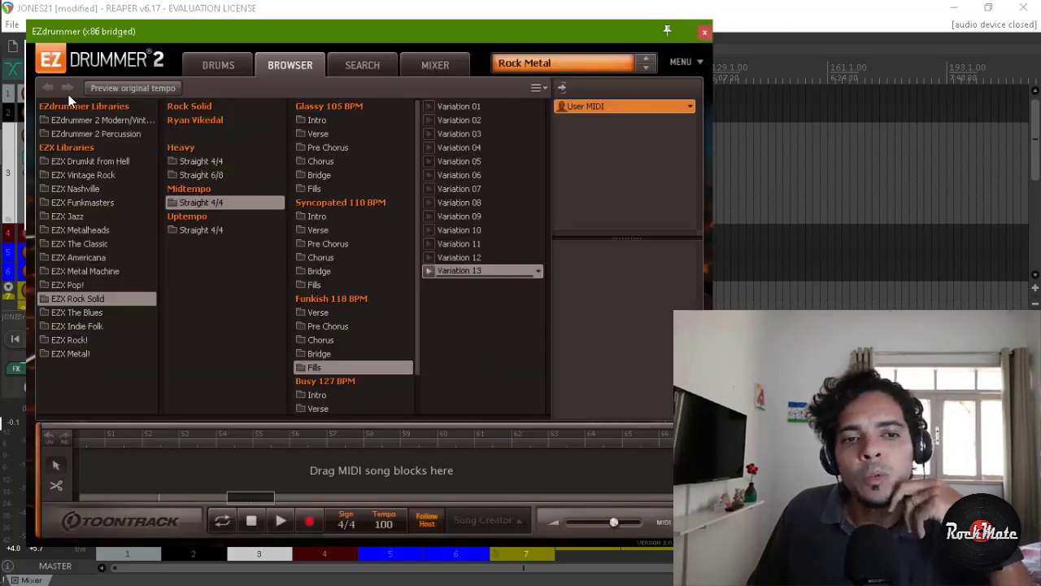
left_click(440, 68)
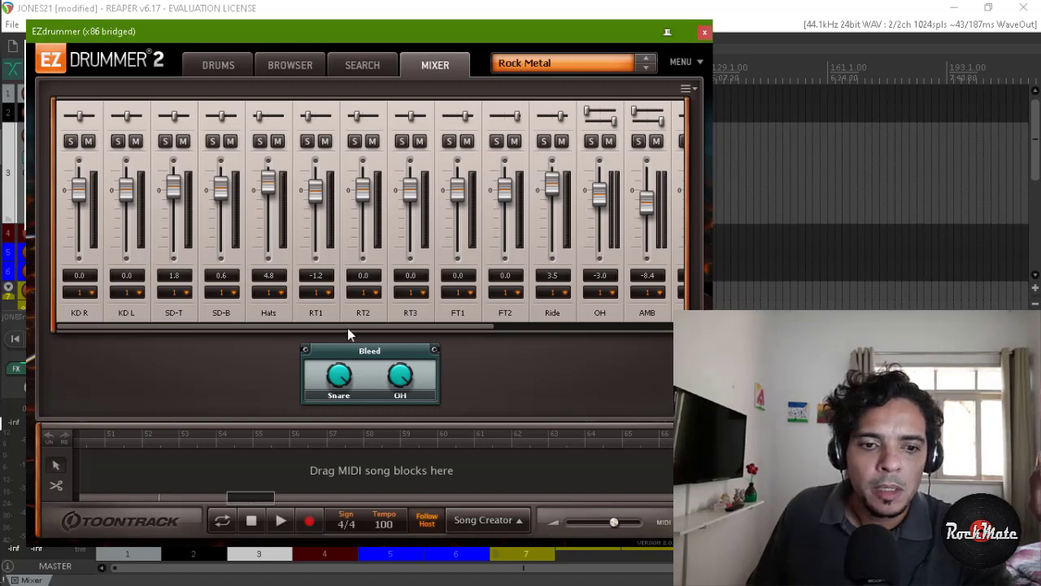
Examine the remaining channels of EZdrummer's mixer, show the drum kit and close the plug-in window
left_click_drag(344, 326, 579, 316)
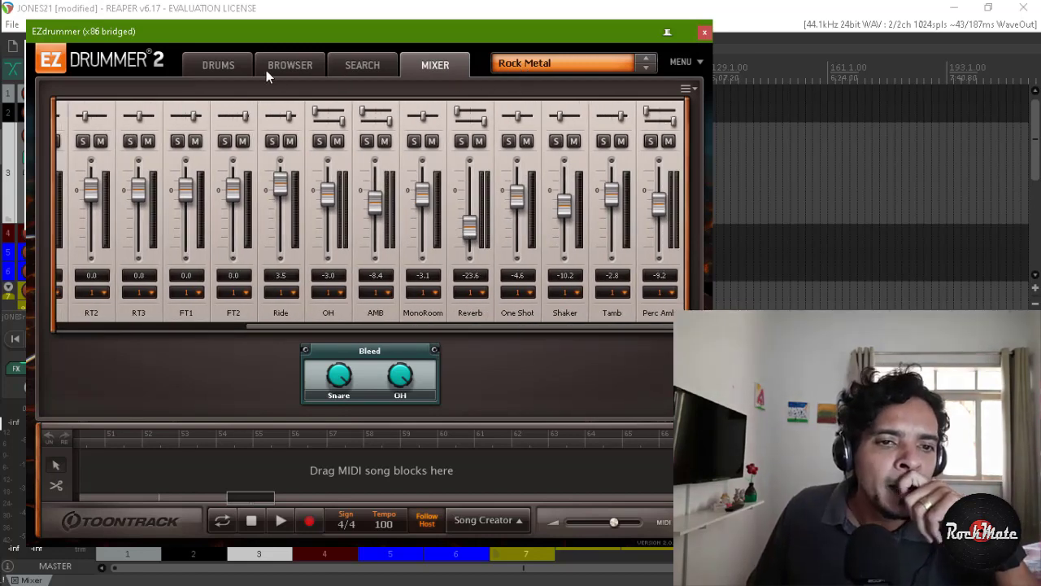
left_click(218, 67)
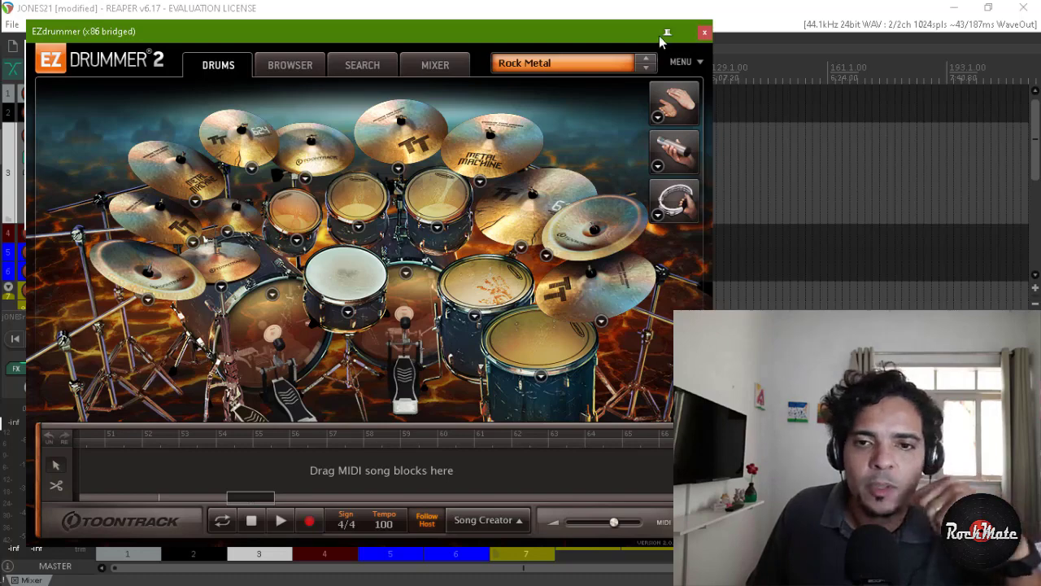
left_click(706, 34)
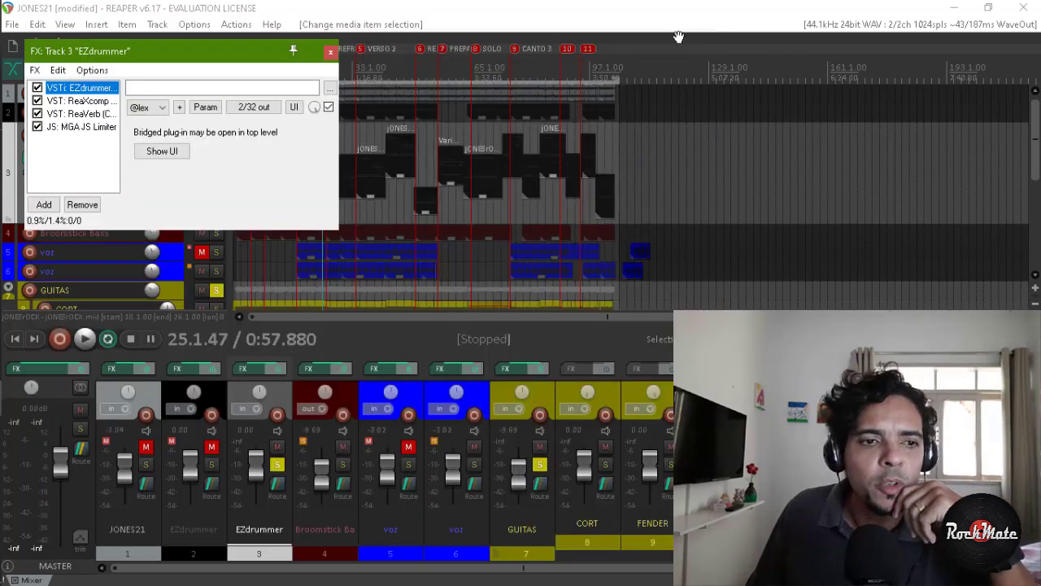
Show ReaXcomp in track 3's FX chain and play the drums briefly to watch the compressor's response
left_click(103, 102)
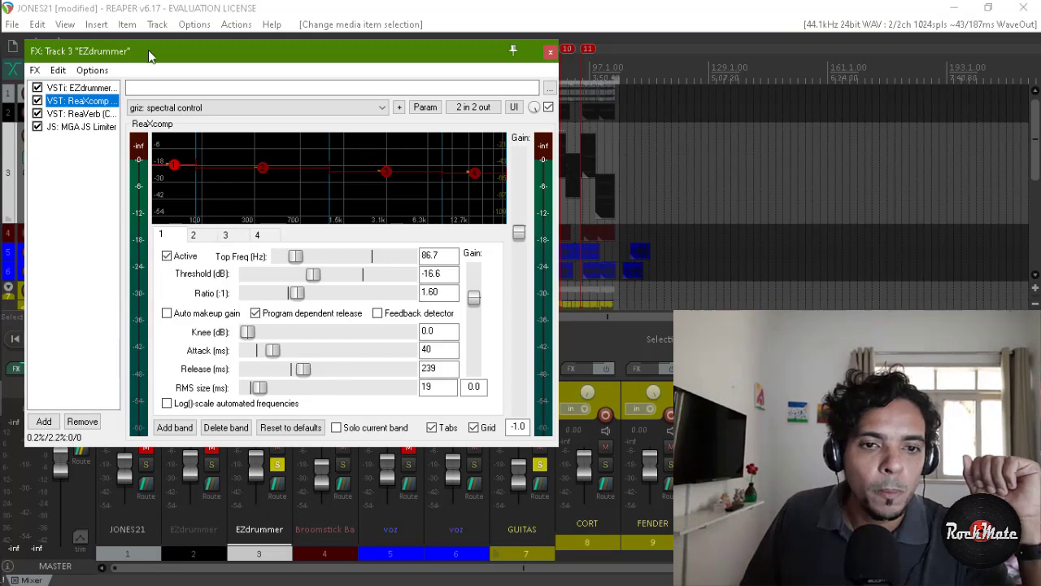
left_click_drag(148, 50, 372, 104)
left_click(82, 340)
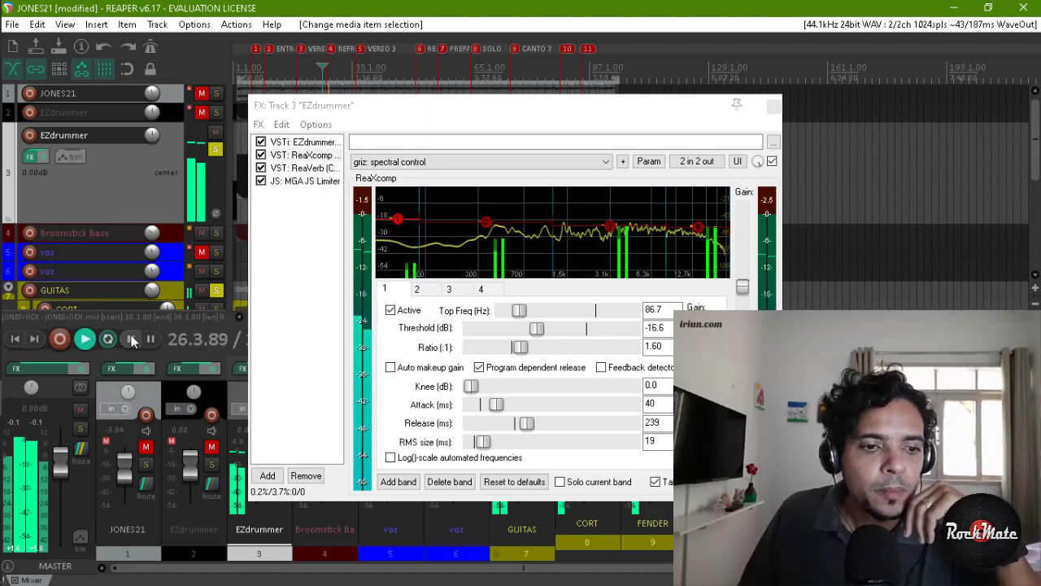
left_click(131, 339)
Review ReaVerb with its preset list and the MGA JS Limiter settings on track 3, and close the FX chain
left_click(303, 167)
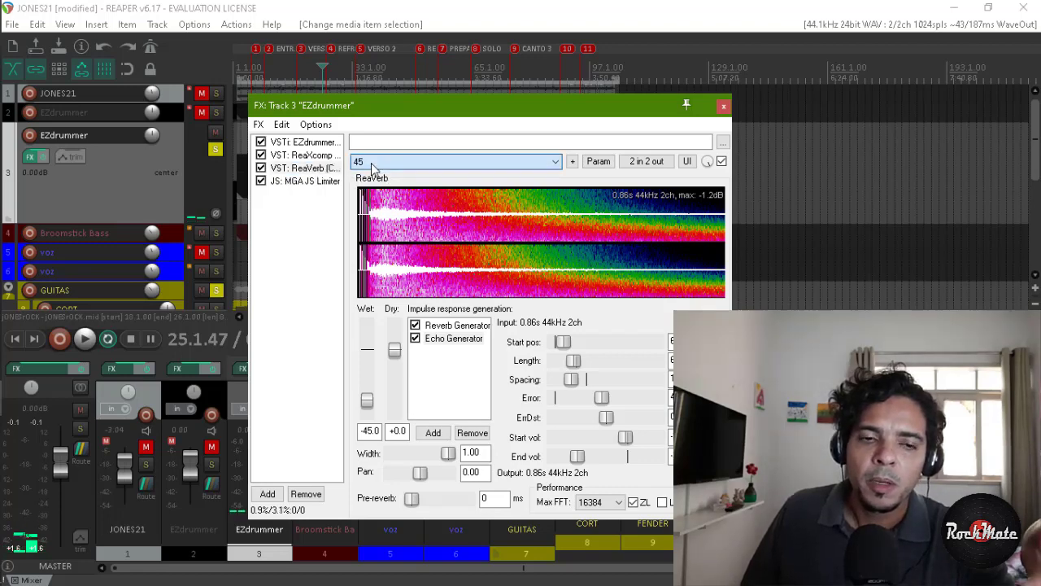
left_click(375, 161)
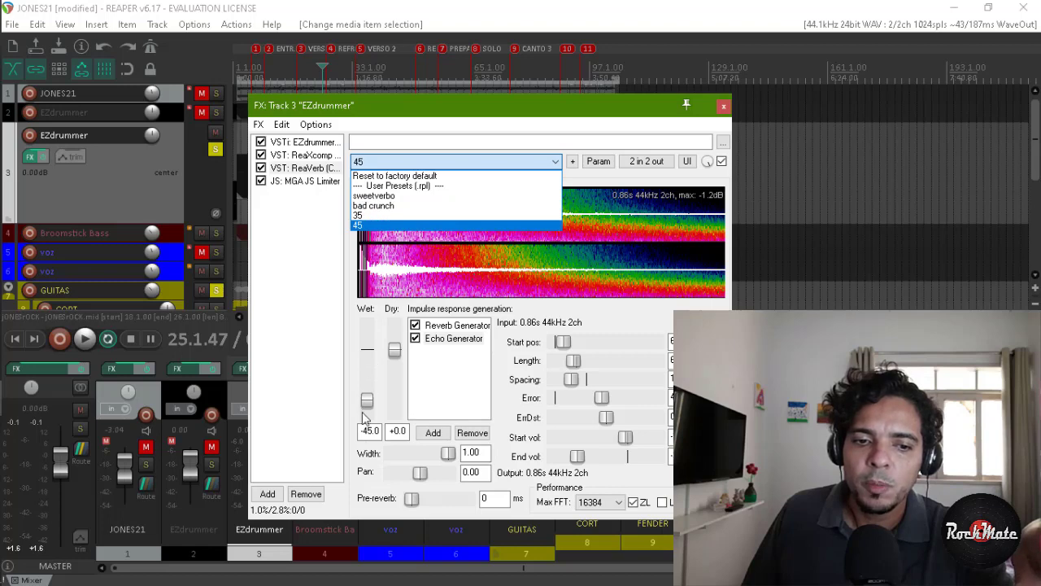
left_click(379, 292)
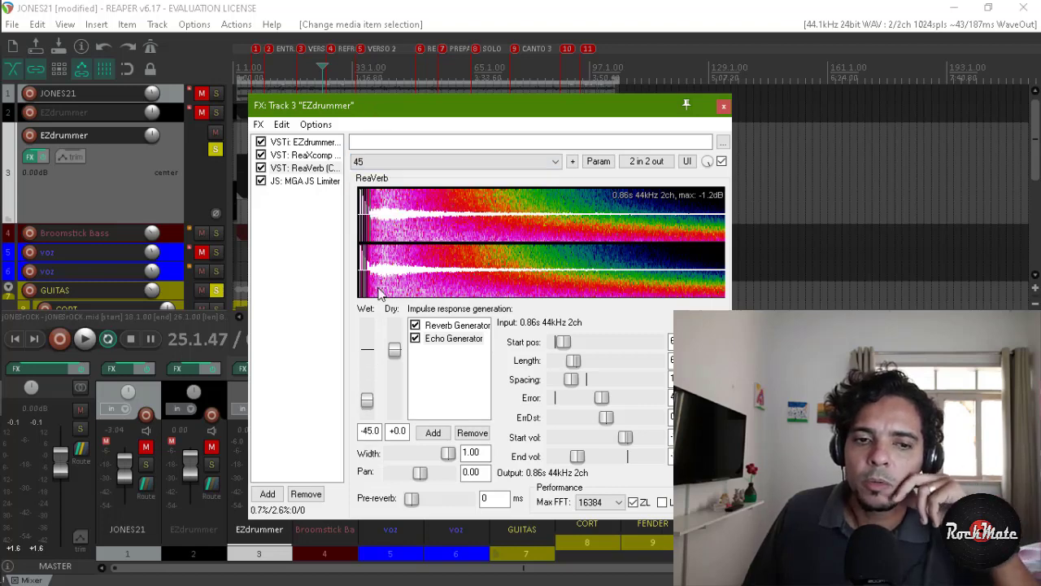
left_click(312, 182)
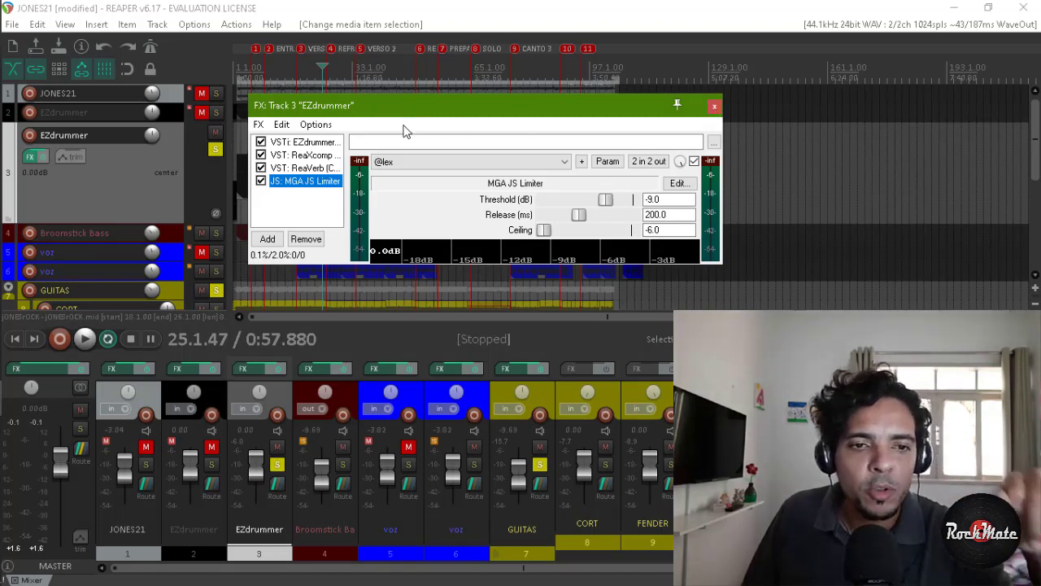
left_click(713, 106)
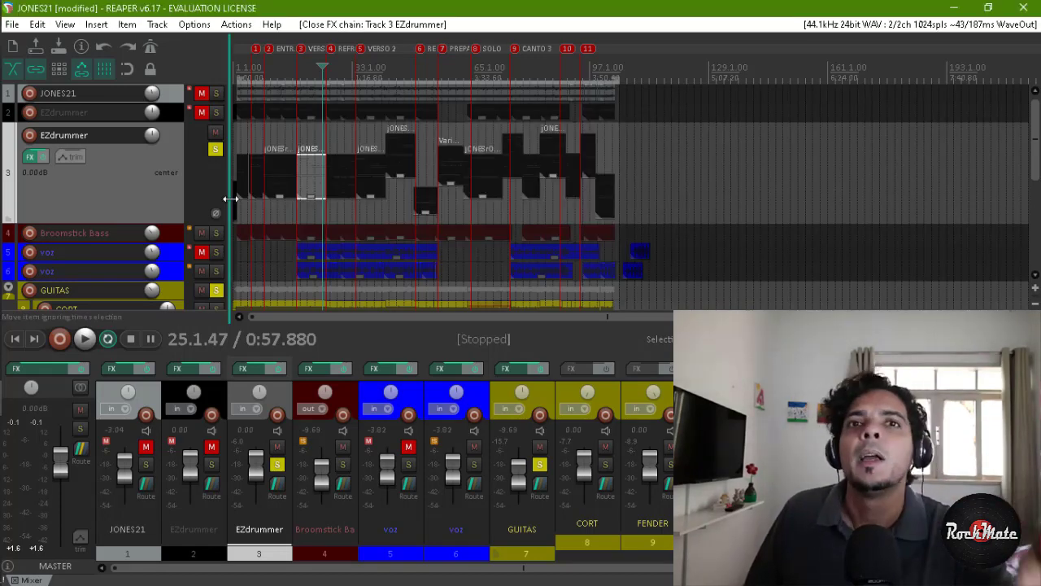